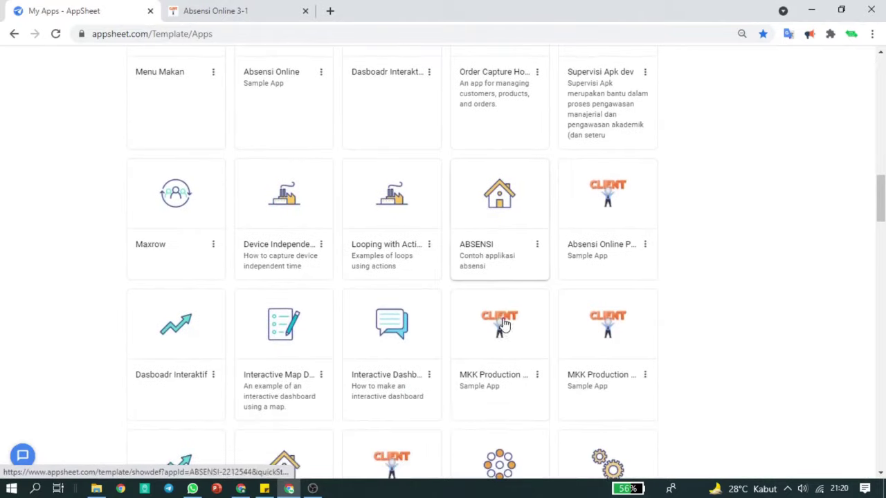
- Find the Absensi Online 3-1 app among the AppSheet apps and open it in the editor
{"action": "scroll", "coordinate": [585, 176], "scroll_direction": "down", "scroll_amount": 3}
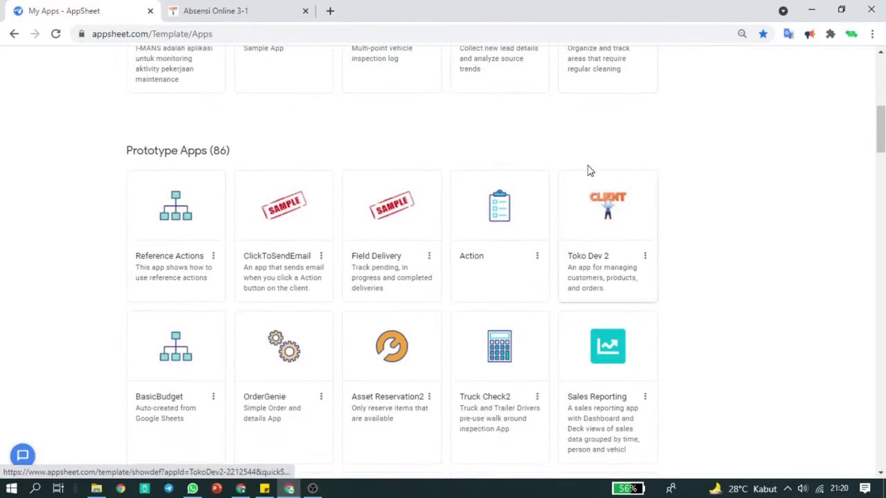
{"action": "scroll", "coordinate": [554, 159], "scroll_direction": "up", "scroll_amount": 4}
{"action": "left_click", "coordinate": [318, 202]}
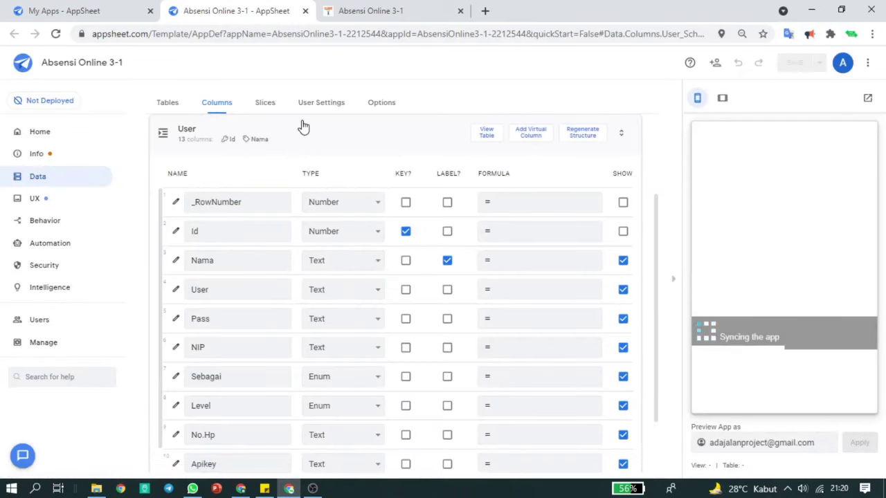
- Open the Form Absensi table's settings and view its source spreadsheet
{"action": "left_click", "coordinate": [223, 103]}
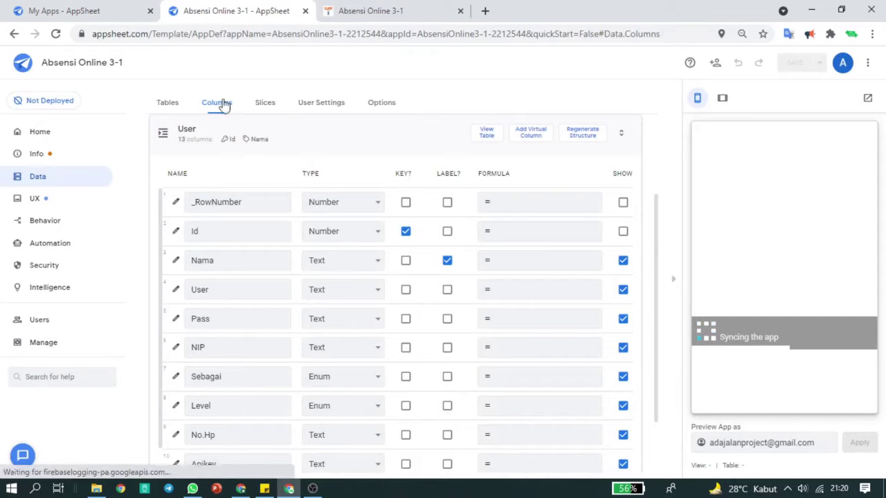
{"action": "left_click", "coordinate": [167, 104]}
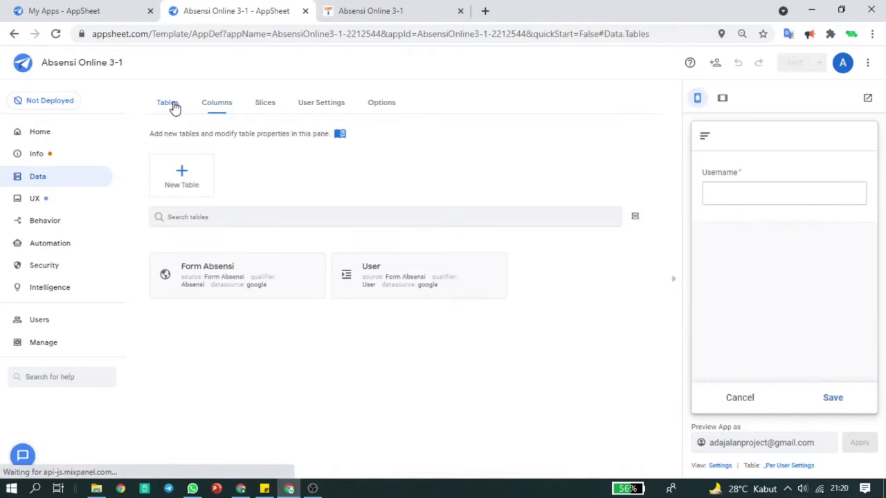
{"action": "left_click", "coordinate": [287, 270]}
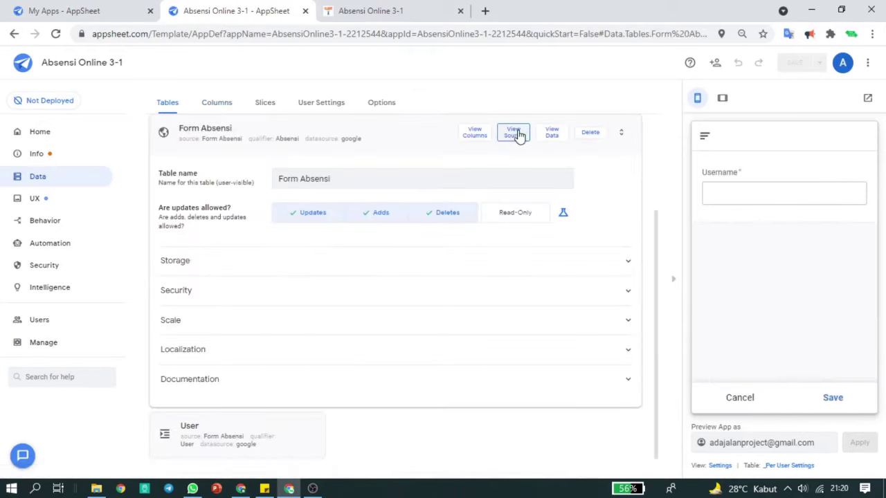
{"action": "left_click", "coordinate": [518, 134]}
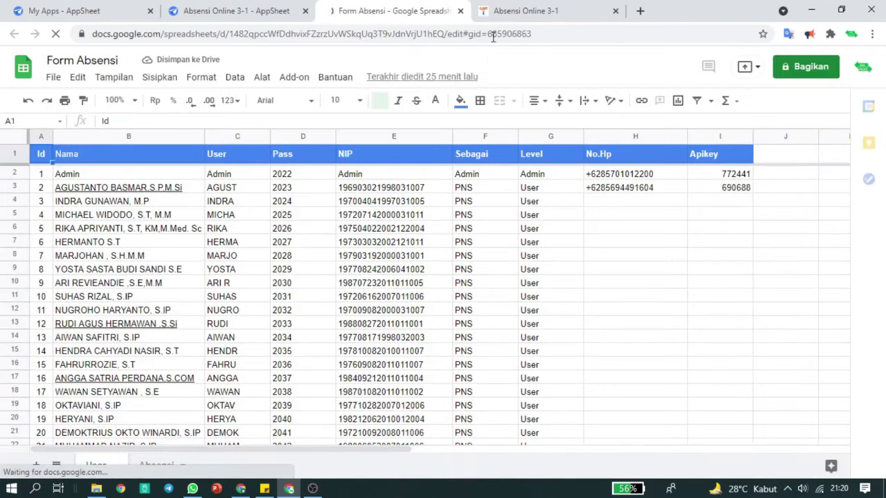
- Check the running Absensi Online app, return to the source spreadsheet and select range H1:I3 with the No.Hp and Apikey columns
{"action": "left_click", "coordinate": [511, 13]}
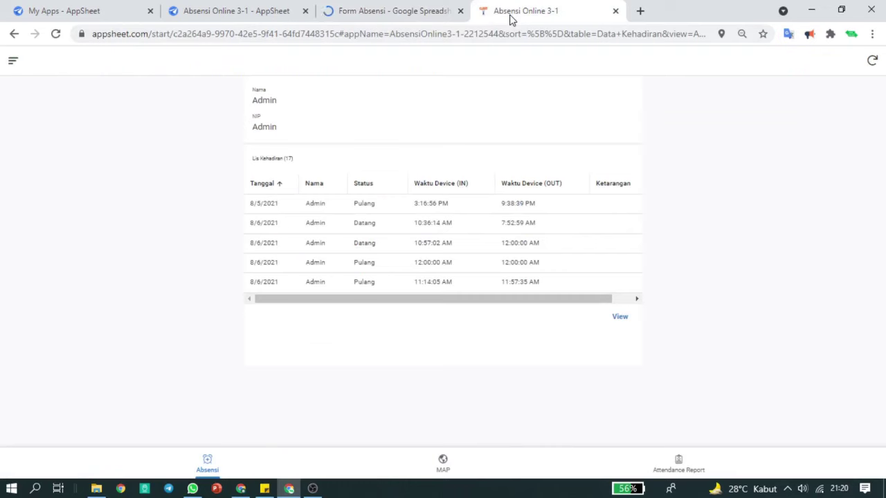
{"action": "left_click", "coordinate": [427, 10]}
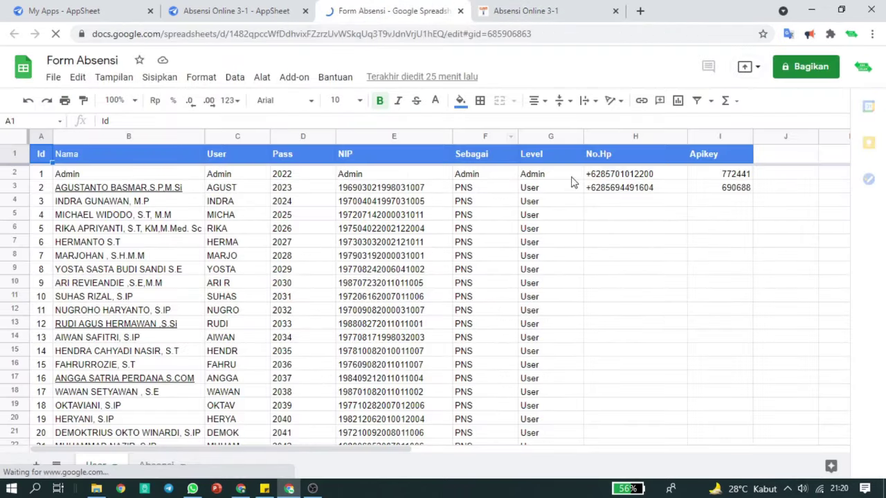
{"action": "left_click_drag", "start_coordinate": [608, 158], "coordinate": [712, 191]}
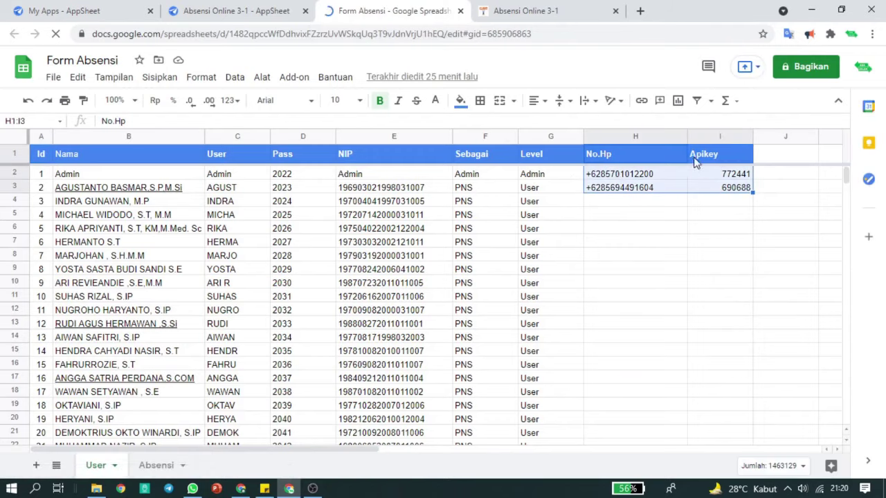
- Review the User sheet's rows and inspect the phone number and API key cells of the first users
{"action": "left_click", "coordinate": [532, 12]}
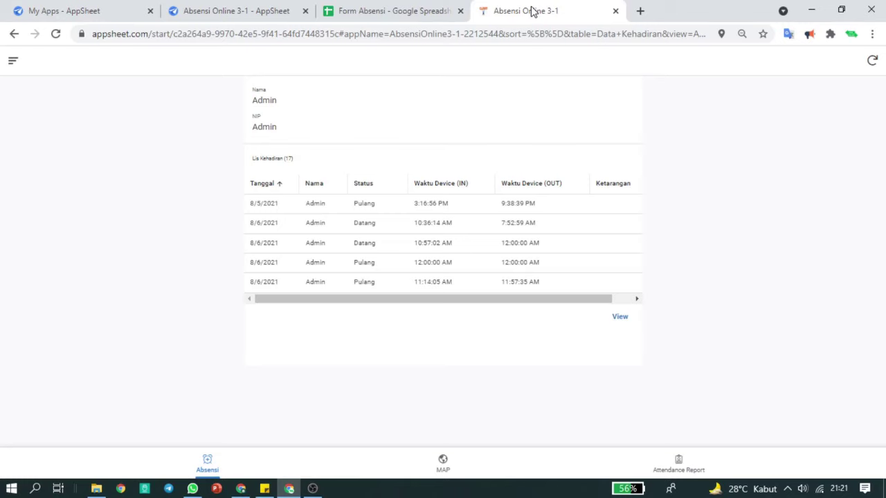
{"action": "left_click", "coordinate": [419, 10]}
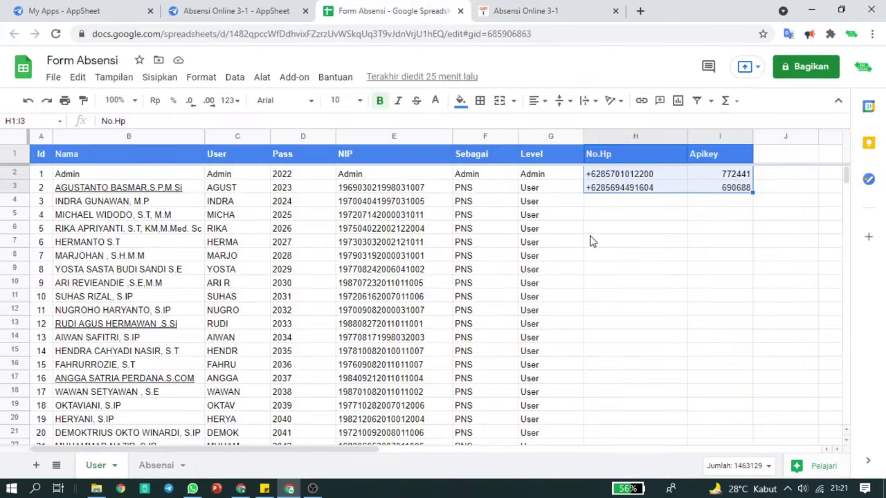
{"action": "scroll", "coordinate": [239, 311], "scroll_direction": "down", "scroll_amount": 8}
{"action": "scroll", "coordinate": [251, 295], "scroll_direction": "up", "scroll_amount": 8}
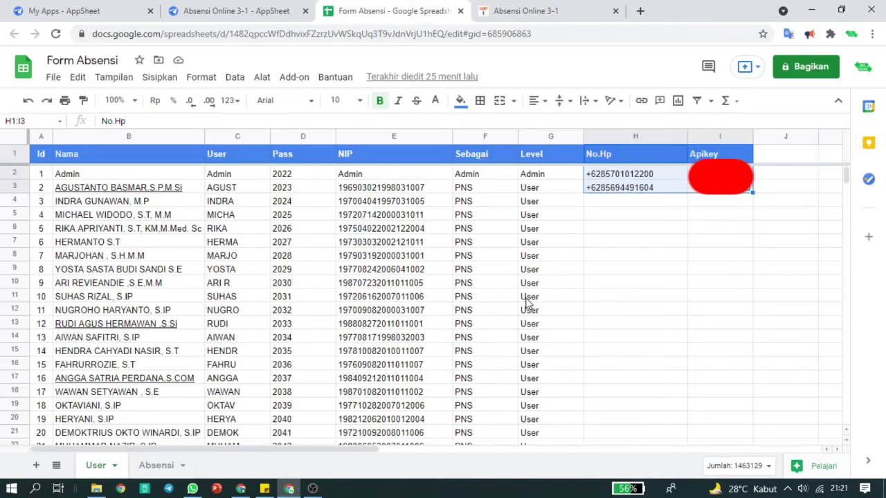
{"action": "left_click", "coordinate": [600, 272]}
{"action": "left_click_drag", "start_coordinate": [646, 188], "coordinate": [645, 177]}
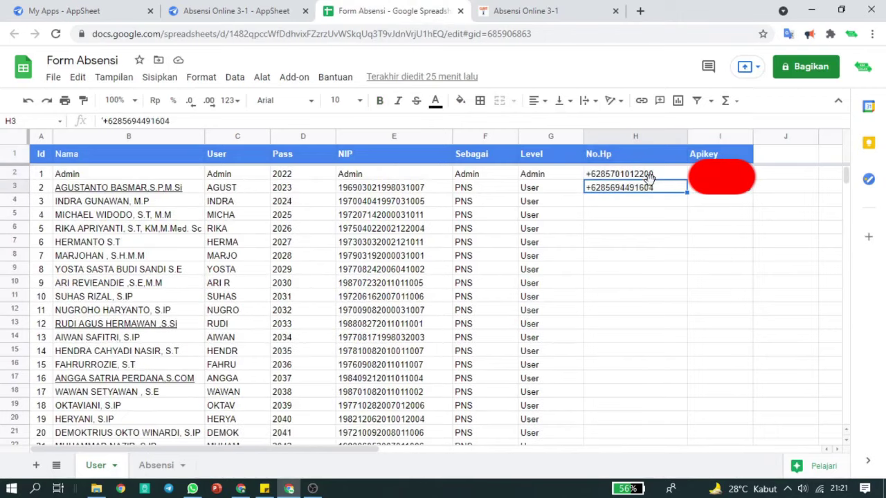
{"action": "left_click", "coordinate": [723, 196]}
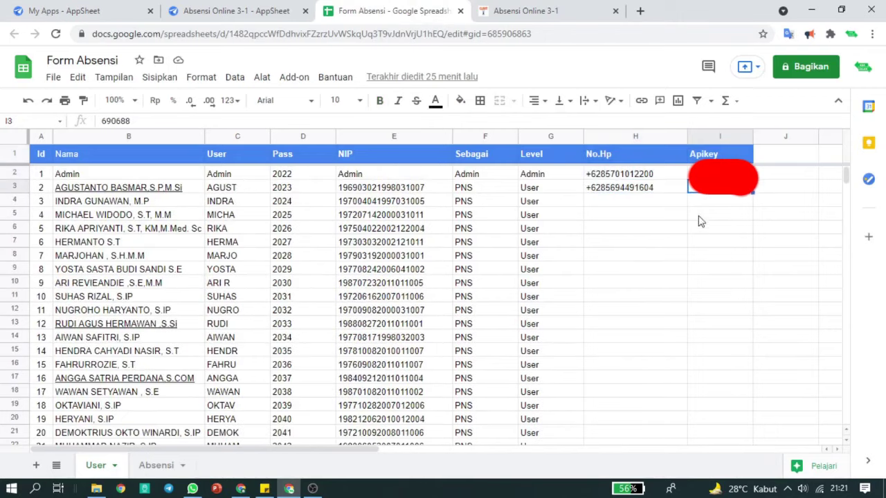
- Return to the Absensi Online 3-1 editor and open the Send WA Bot automation
{"action": "left_click", "coordinate": [530, 13]}
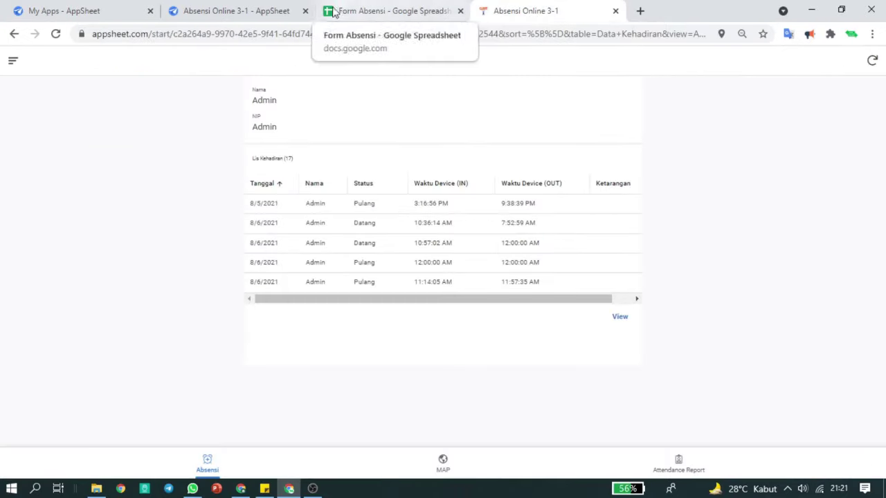
{"action": "left_click", "coordinate": [263, 11]}
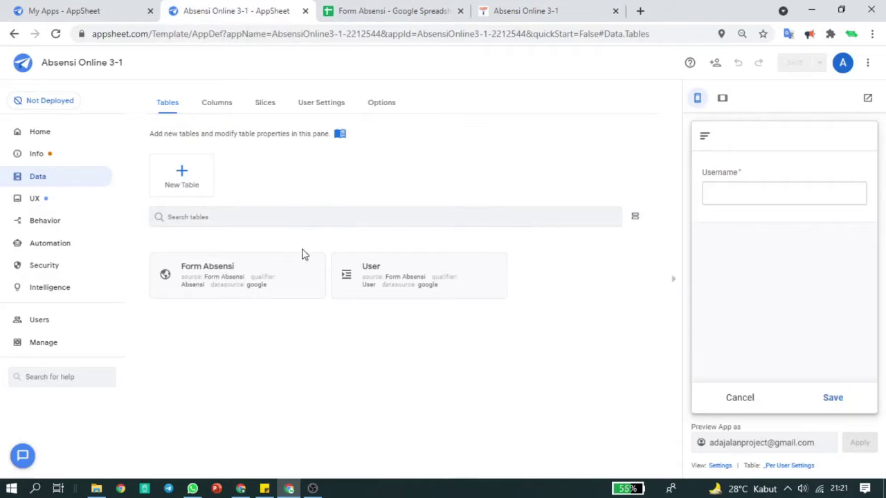
{"action": "left_click", "coordinate": [67, 246]}
{"action": "scroll", "coordinate": [308, 346], "scroll_direction": "down", "scroll_amount": 2}
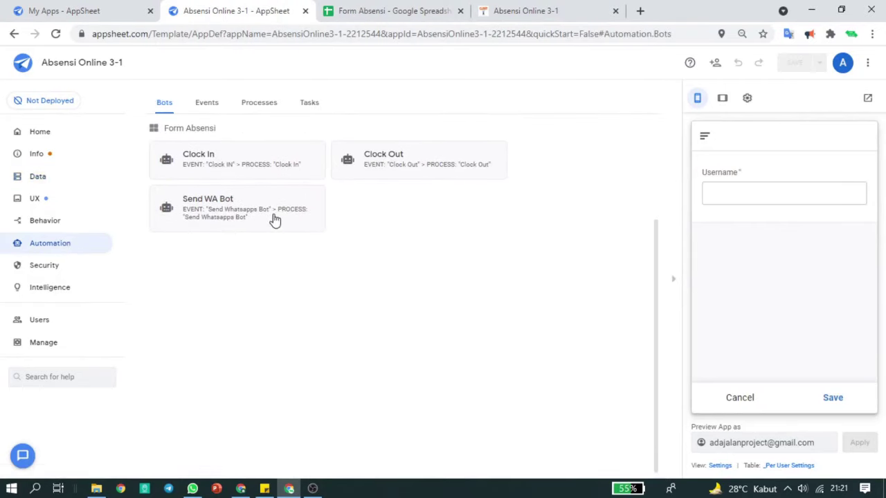
{"action": "left_click", "coordinate": [205, 203]}
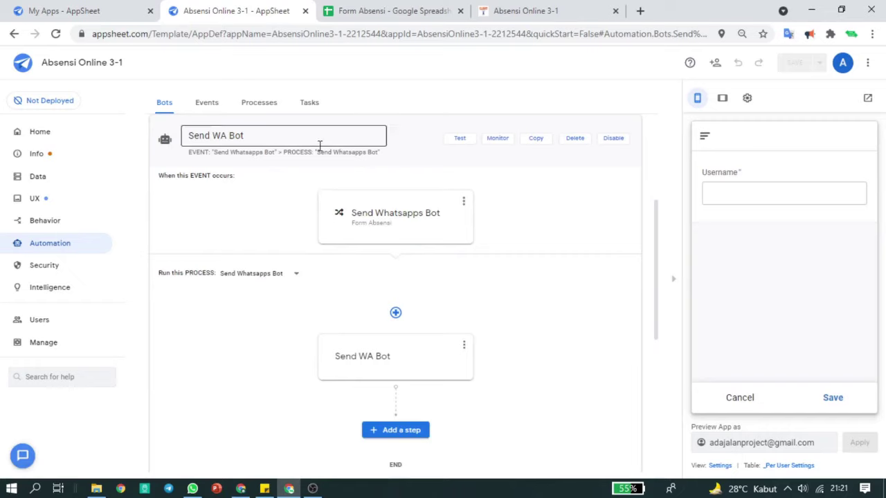
- Examine the settings of the Send Whatsapps Bot event and the webhook options of the Send WA Bot process step
{"action": "left_click", "coordinate": [377, 215]}
{"action": "scroll", "coordinate": [373, 261], "scroll_direction": "down", "scroll_amount": 1}
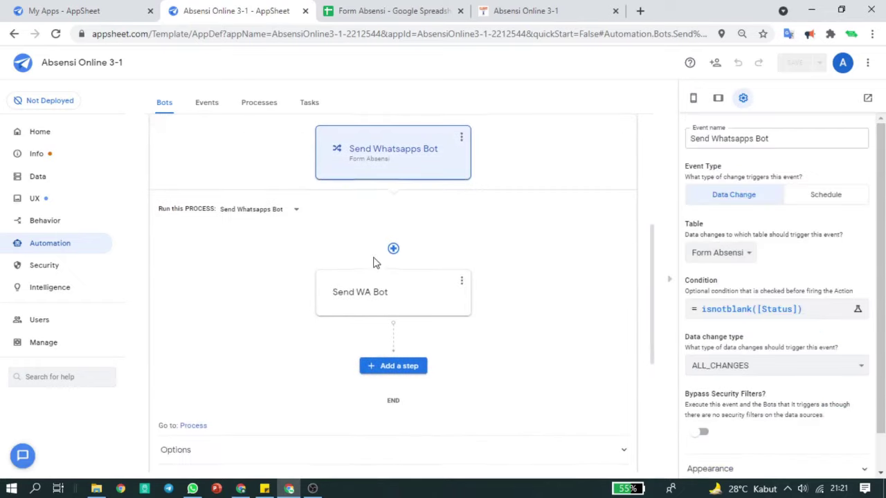
{"action": "left_click", "coordinate": [372, 293]}
{"action": "scroll", "coordinate": [375, 284], "scroll_direction": "down", "scroll_amount": 2}
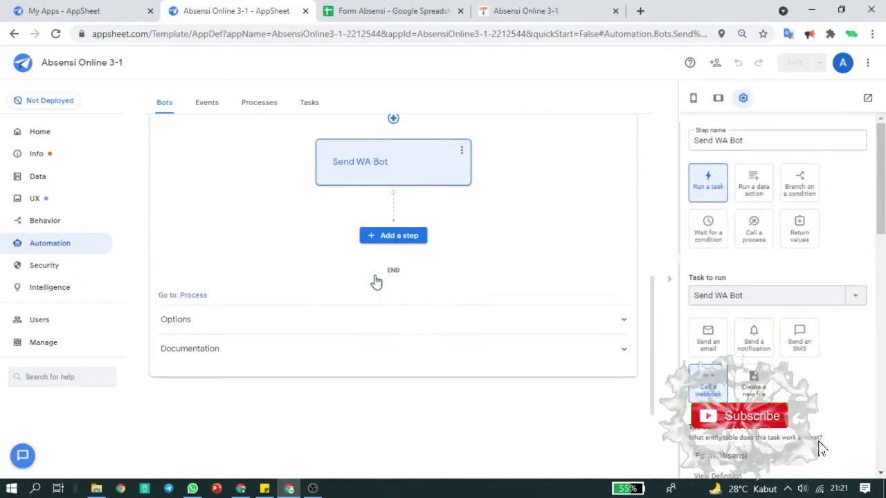
{"action": "scroll", "coordinate": [452, 223], "scroll_direction": "up", "scroll_amount": 1}
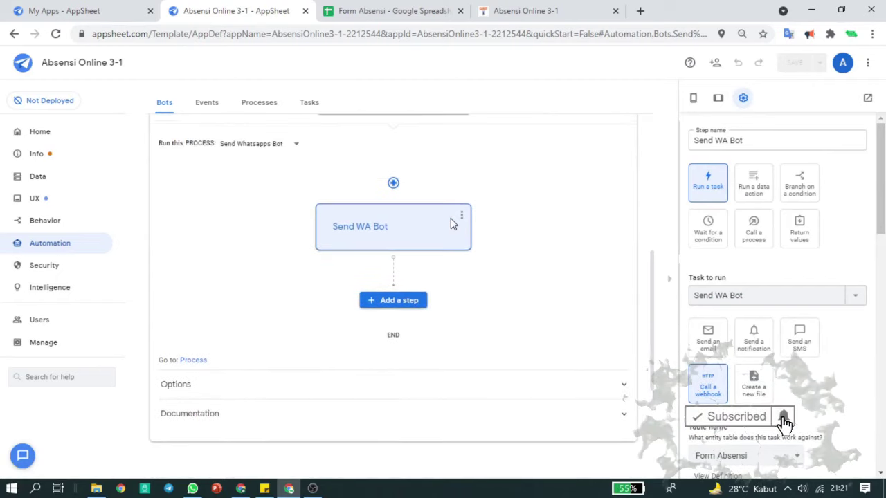
{"action": "scroll", "coordinate": [451, 223], "scroll_direction": "up", "scroll_amount": 1}
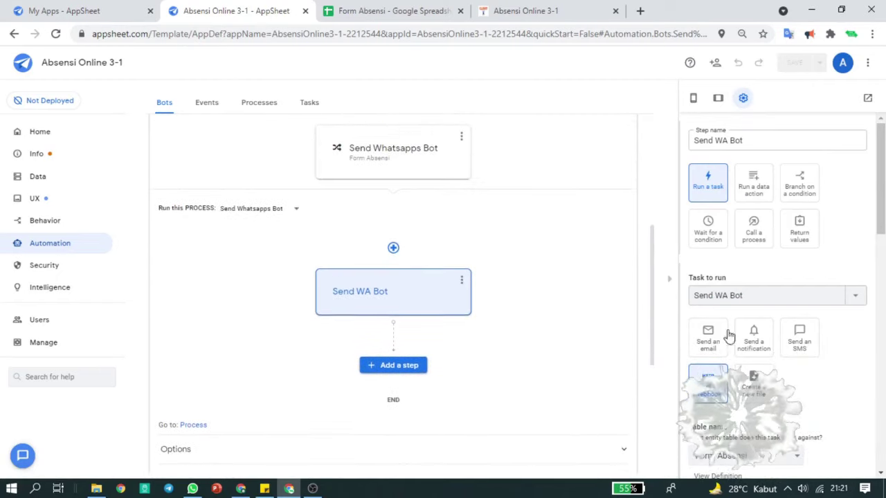
{"action": "scroll", "coordinate": [746, 353], "scroll_direction": "down", "scroll_amount": 1}
{"action": "scroll", "coordinate": [746, 353], "scroll_direction": "down", "scroll_amount": 3}
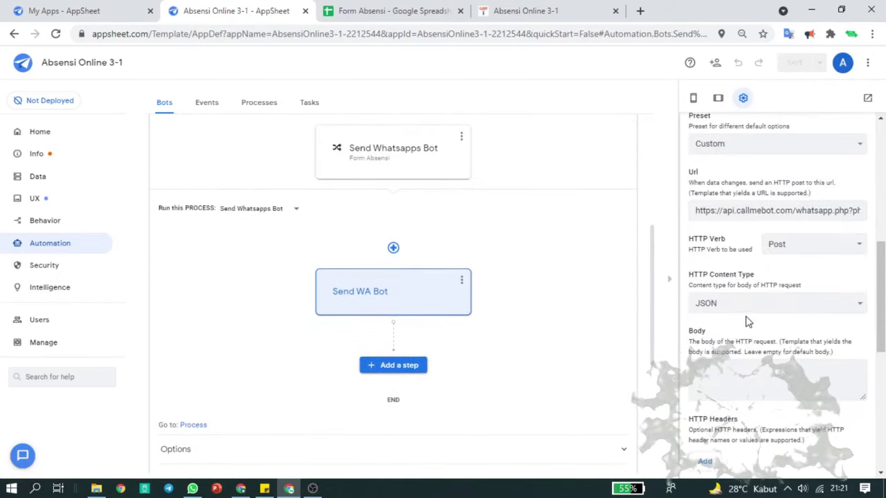
{"action": "scroll", "coordinate": [784, 270], "scroll_direction": "down", "scroll_amount": 1}
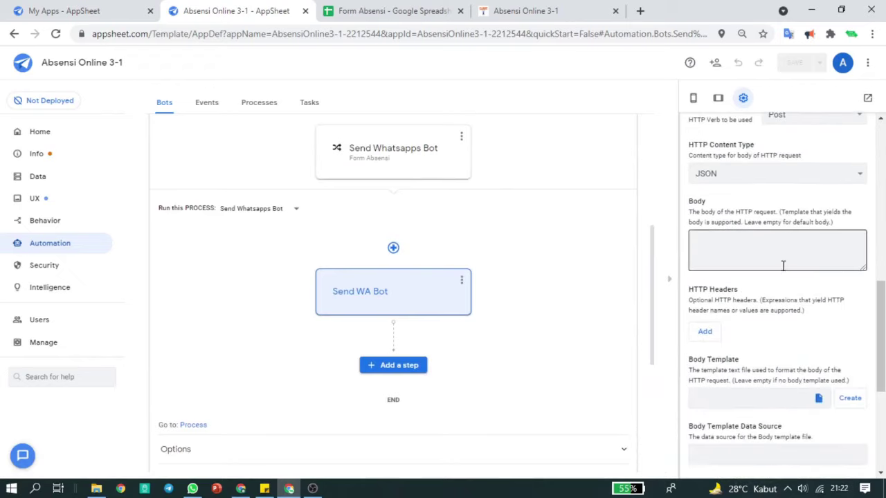
{"action": "scroll", "coordinate": [778, 277], "scroll_direction": "up", "scroll_amount": 6}
- Open the Send WA Bot task on its own and review its category, table, preset and webhook URL
{"action": "left_click", "coordinate": [317, 108]}
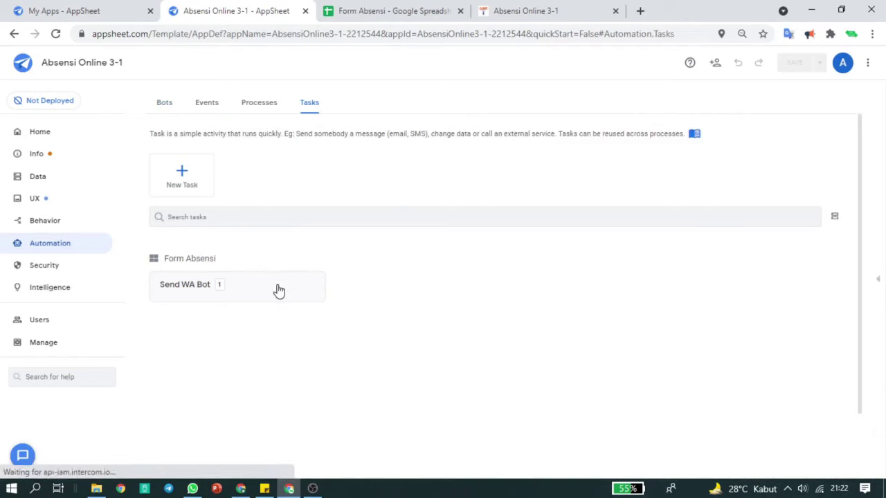
{"action": "left_click", "coordinate": [277, 289]}
{"action": "scroll", "coordinate": [450, 229], "scroll_direction": "down", "scroll_amount": 1}
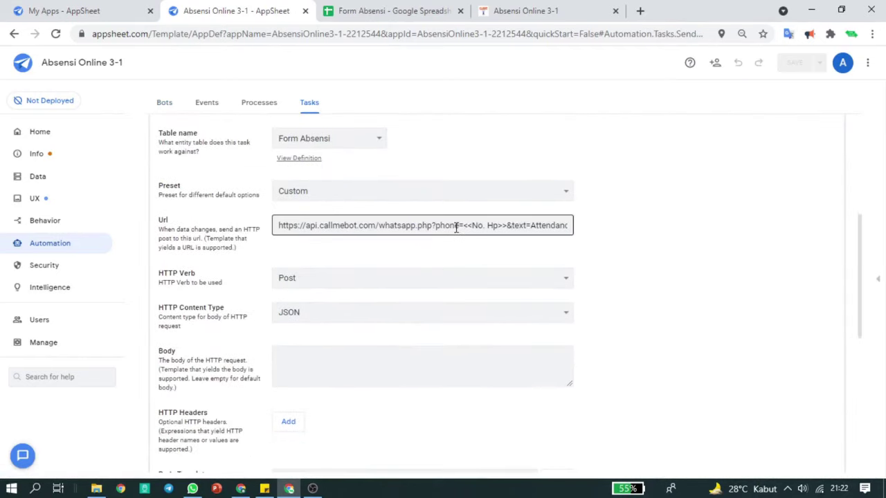
{"action": "scroll", "coordinate": [466, 245], "scroll_direction": "up", "scroll_amount": 1}
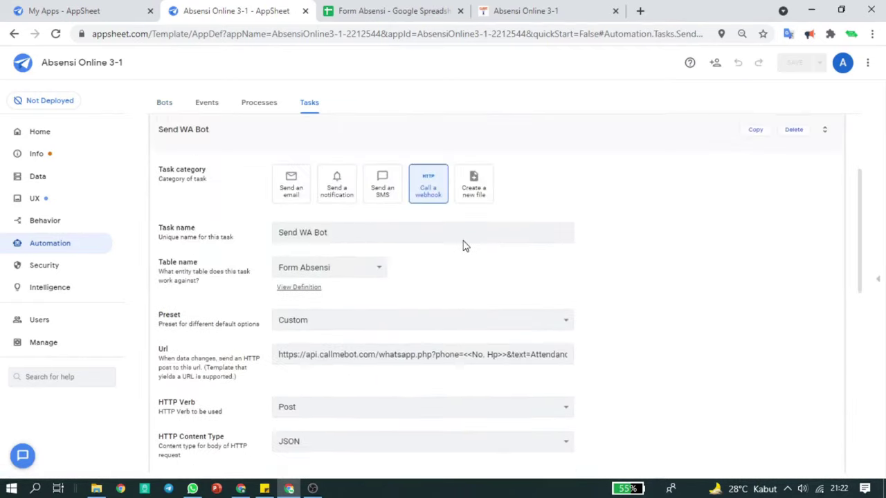
{"action": "scroll", "coordinate": [463, 240], "scroll_direction": "up", "scroll_amount": 1}
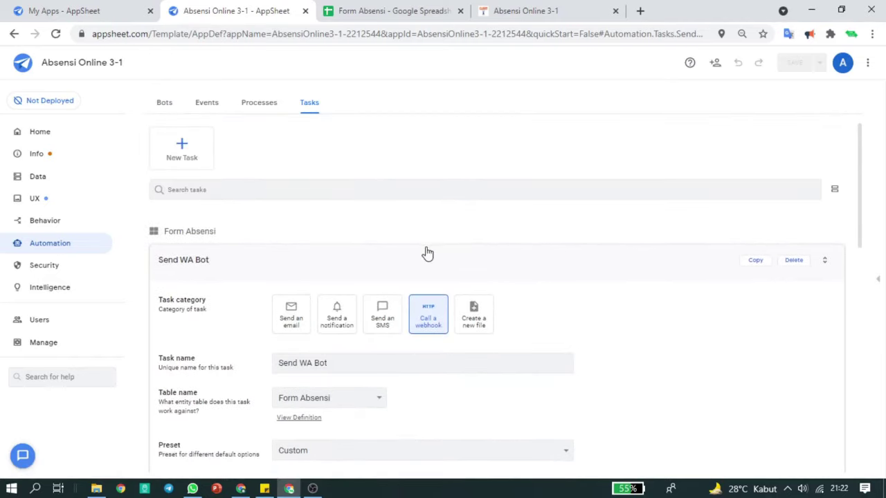
{"action": "scroll", "coordinate": [443, 260], "scroll_direction": "down", "scroll_amount": 1}
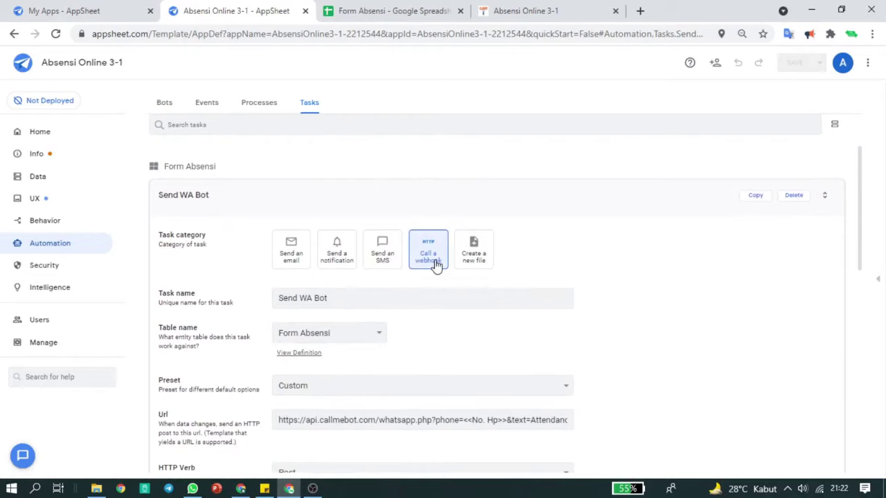
{"action": "scroll", "coordinate": [434, 268], "scroll_direction": "down", "scroll_amount": 2}
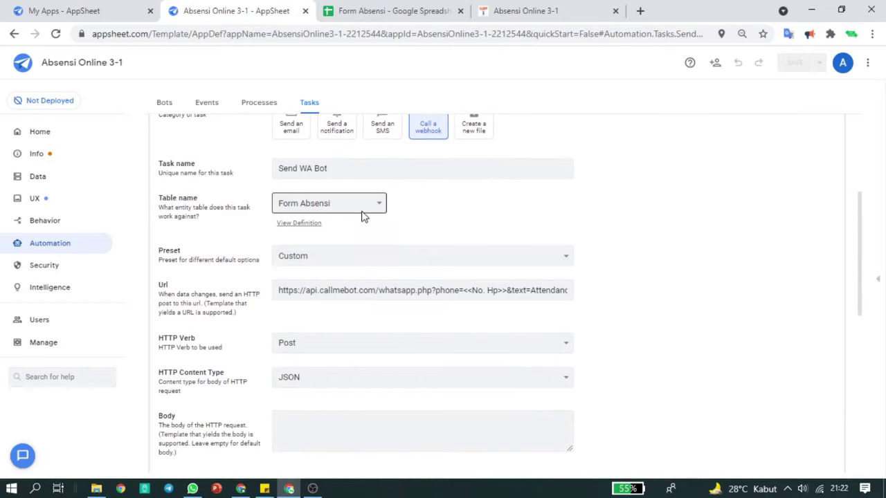
{"action": "scroll", "coordinate": [363, 216], "scroll_direction": "down", "scroll_amount": 1}
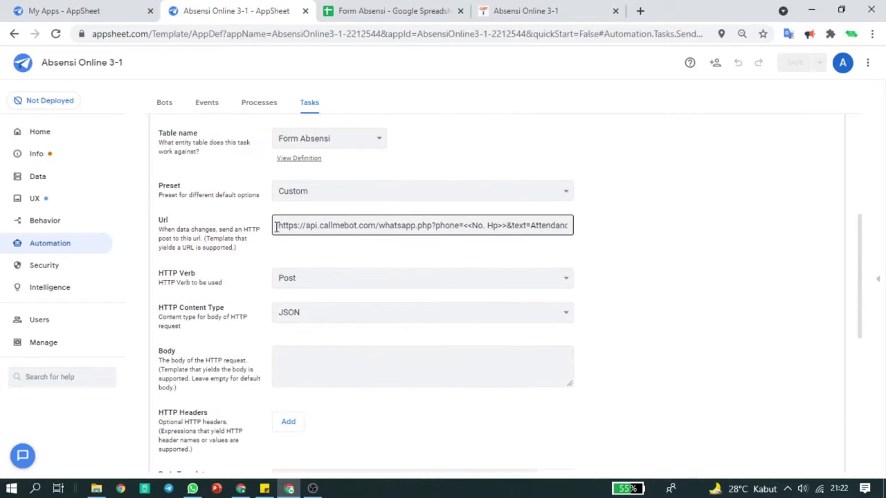
- Check the task's full webhook URL against the Callmebot chat in WhatsApp, and review the task's remaining HTTP and body settings
{"action": "left_click_drag", "start_coordinate": [274, 225], "coordinate": [638, 241]}
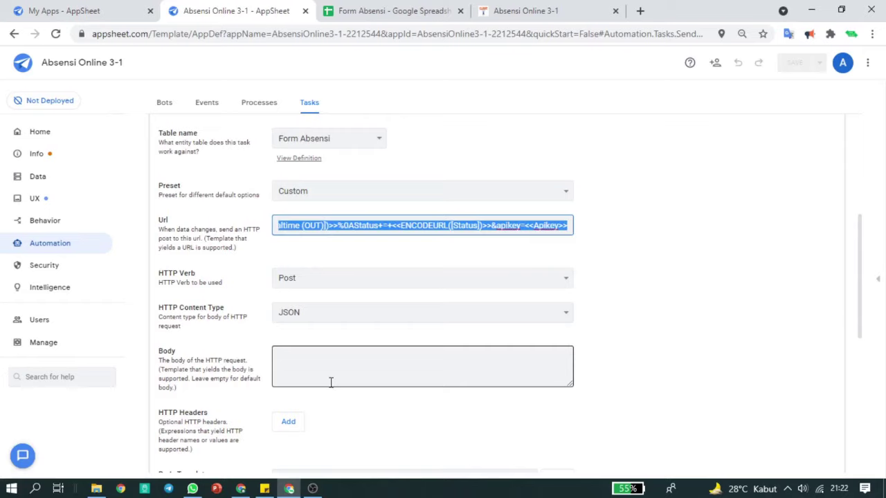
{"action": "left_click", "coordinate": [192, 489]}
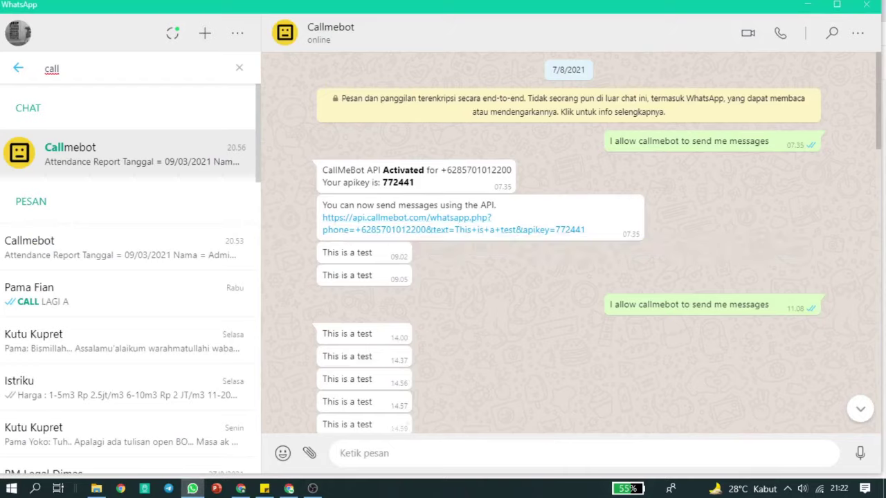
{"action": "left_click", "coordinate": [289, 488]}
{"action": "left_click", "coordinate": [574, 269]}
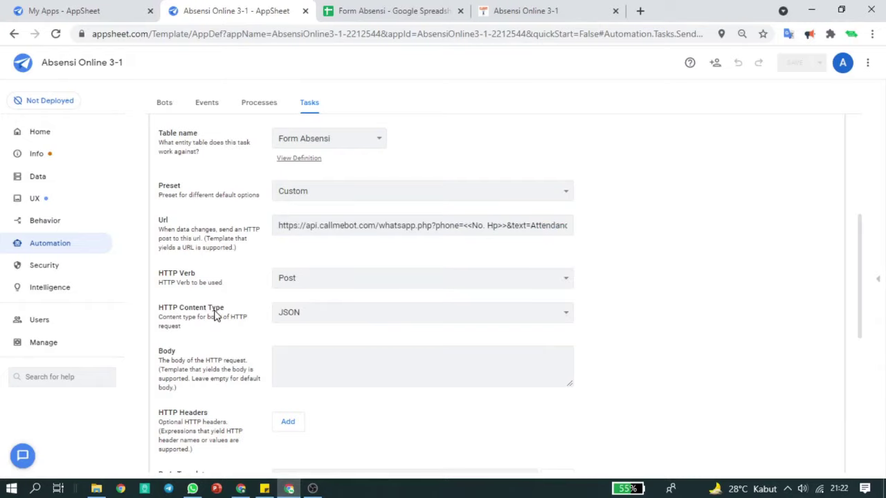
{"action": "scroll", "coordinate": [301, 315], "scroll_direction": "down", "scroll_amount": 3}
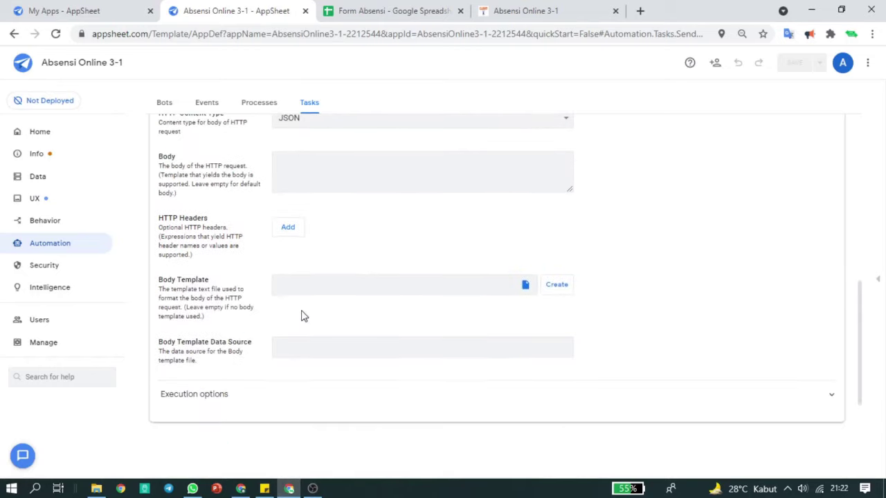
- Review the Send WA Bot task's HTTP and body settings and read its webhook URL through to the apikey parameter
{"action": "scroll", "coordinate": [311, 308], "scroll_direction": "down", "scroll_amount": 2}
{"action": "scroll", "coordinate": [315, 304], "scroll_direction": "up", "scroll_amount": 7}
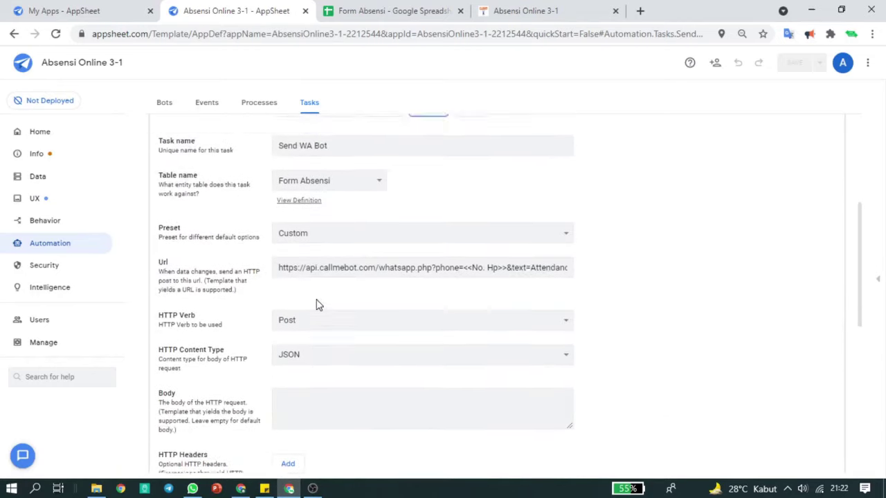
{"action": "scroll", "coordinate": [317, 305], "scroll_direction": "down", "scroll_amount": 4}
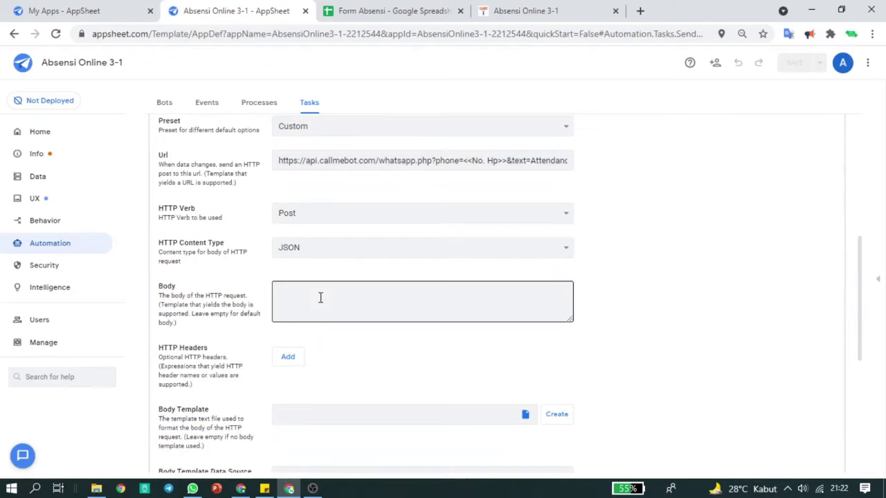
{"action": "scroll", "coordinate": [360, 271], "scroll_direction": "down", "scroll_amount": 2}
{"action": "scroll", "coordinate": [372, 266], "scroll_direction": "up", "scroll_amount": 3}
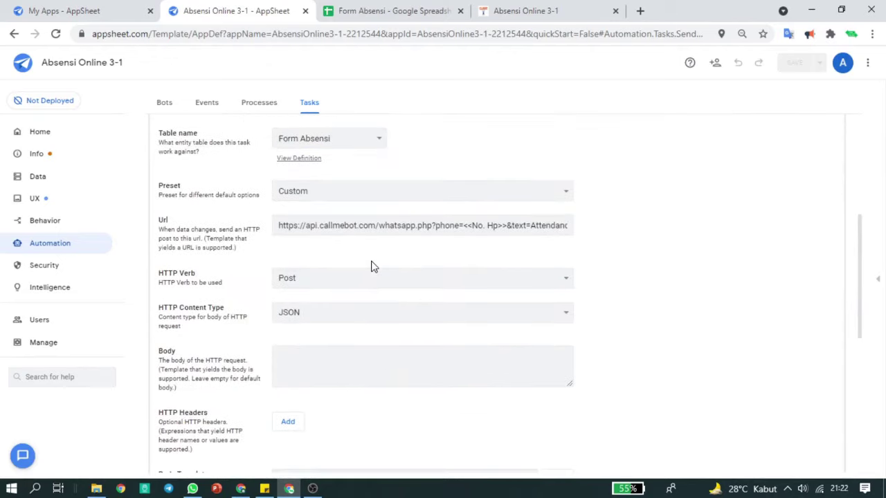
{"action": "left_click_drag", "start_coordinate": [394, 228], "coordinate": [645, 239]}
{"action": "left_click", "coordinate": [553, 225]}
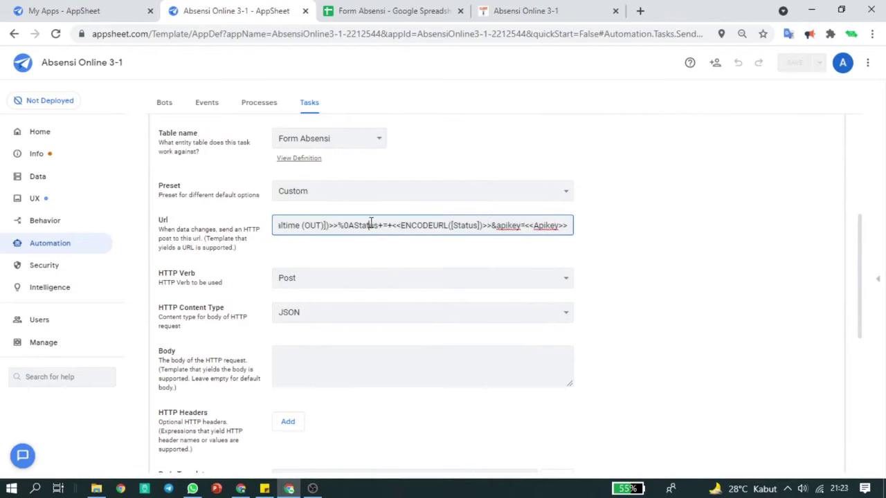
{"action": "left_click_drag", "start_coordinate": [313, 226], "coordinate": [578, 231]}
{"action": "left_click", "coordinate": [554, 225]}
- Copy the task's entire webhook URL into a new maximized Notepad document and view it from the beginning
{"action": "key", "text": "ctrl+a"}
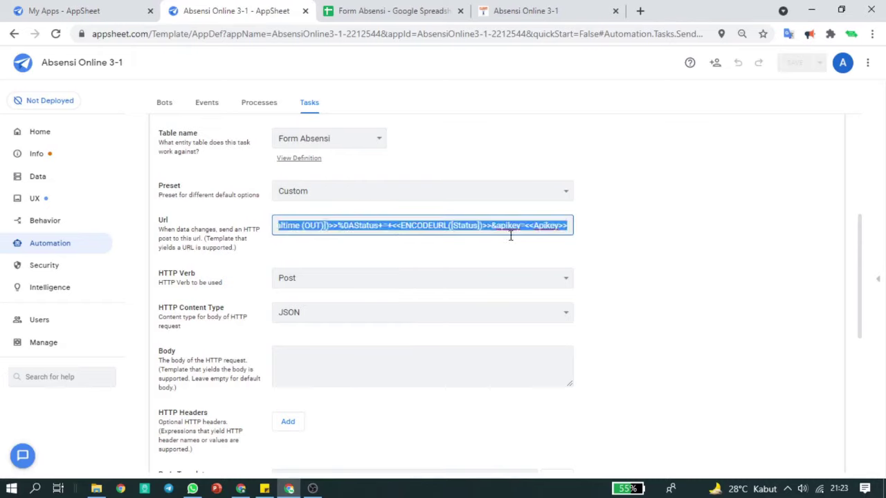
{"action": "left_click", "coordinate": [44, 489]}
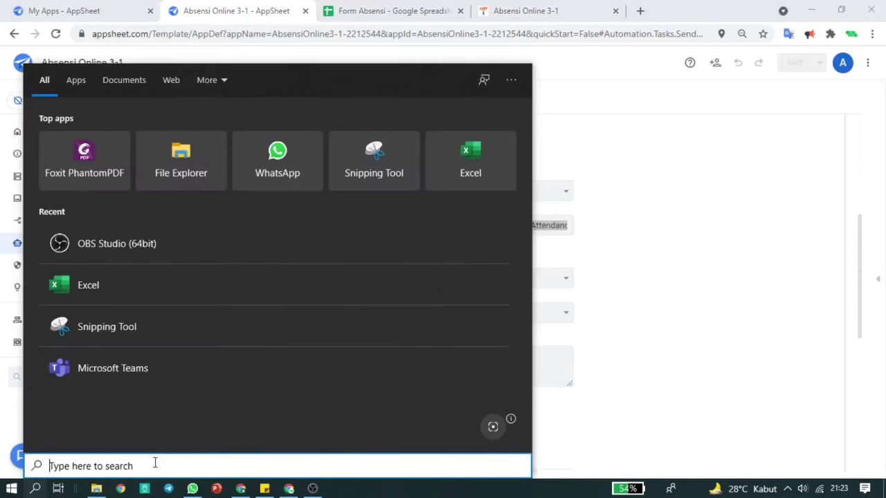
{"action": "type", "text": "m"}
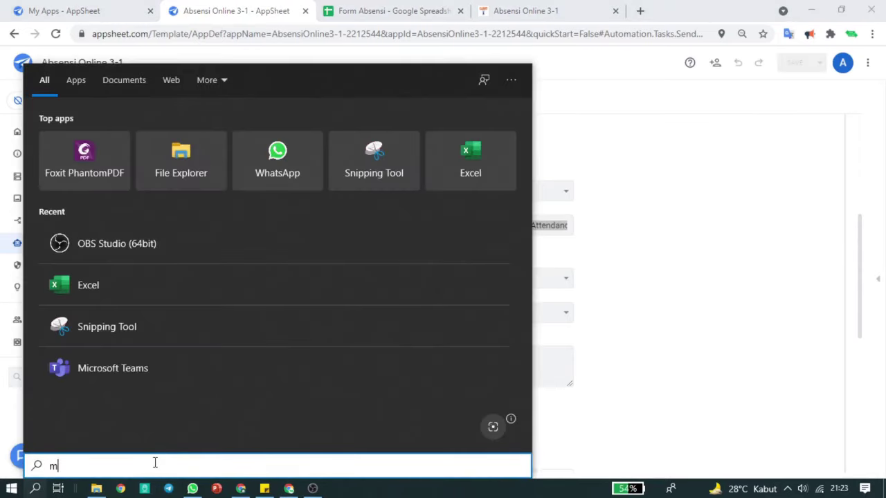
{"action": "key", "text": "BackSpace"}
{"action": "type", "text": "note"}
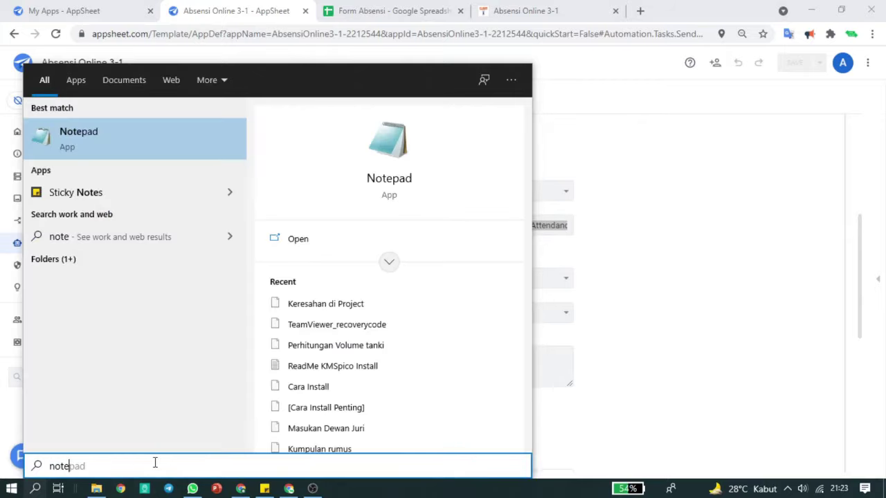
{"action": "key", "text": "Return"}
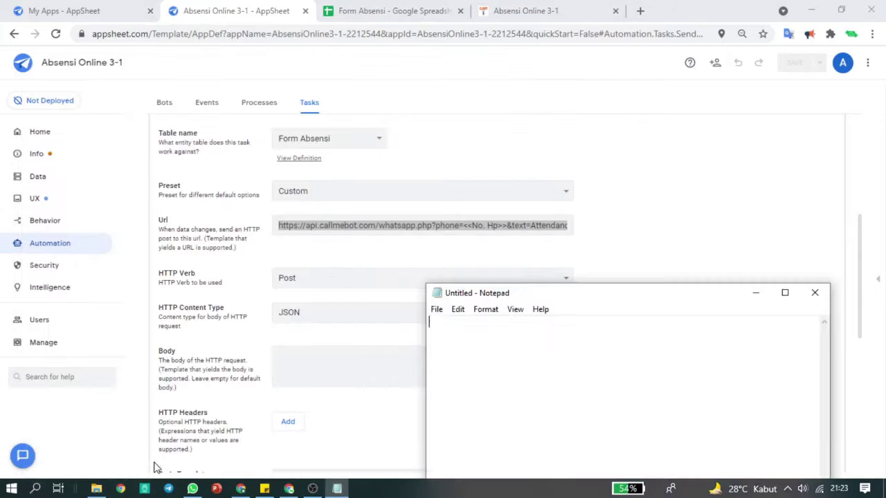
{"action": "key", "text": "ctrl+v"}
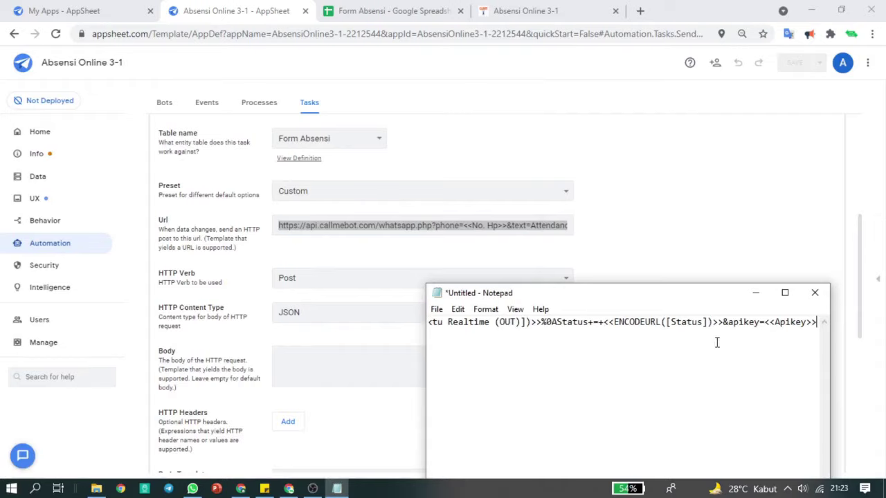
{"action": "left_click", "coordinate": [785, 292]}
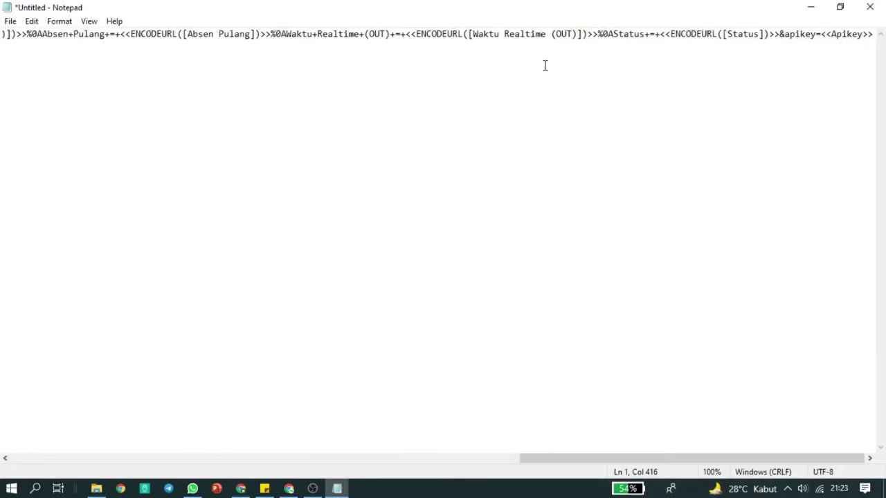
{"action": "left_click_drag", "start_coordinate": [578, 457], "coordinate": [2, 406]}
{"action": "left_click", "coordinate": [325, 159]}
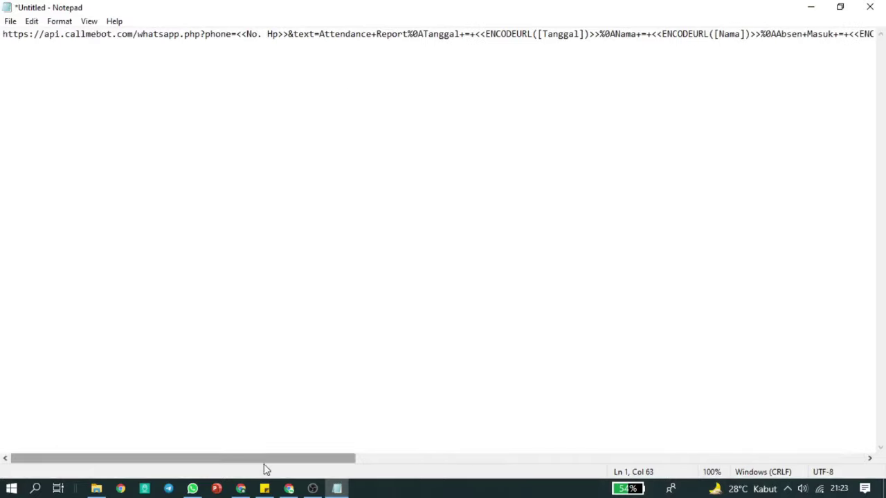
- Copy the sample API link, with its phone number and API key, from the Callmebot WhatsApp chat and paste it above the webhook URL in Notepad
{"action": "left_click", "coordinate": [192, 488]}
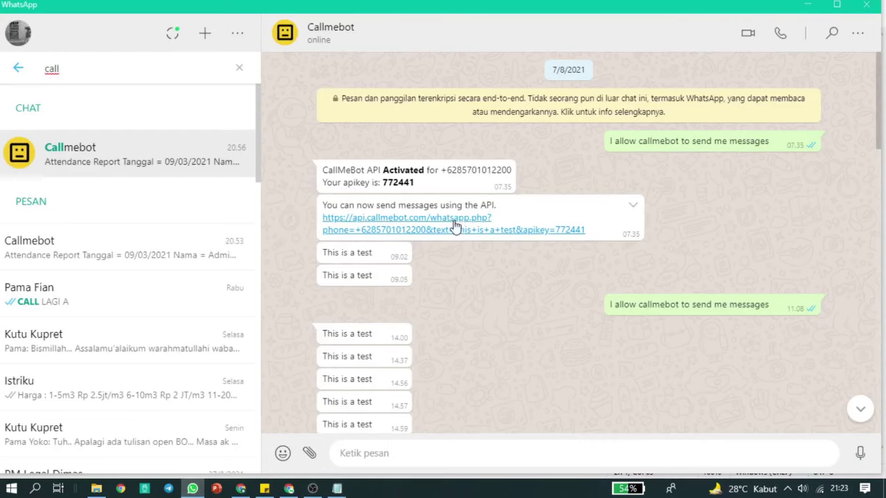
{"action": "left_click_drag", "start_coordinate": [592, 231], "coordinate": [319, 226]}
{"action": "key", "text": "ctrl+c"}
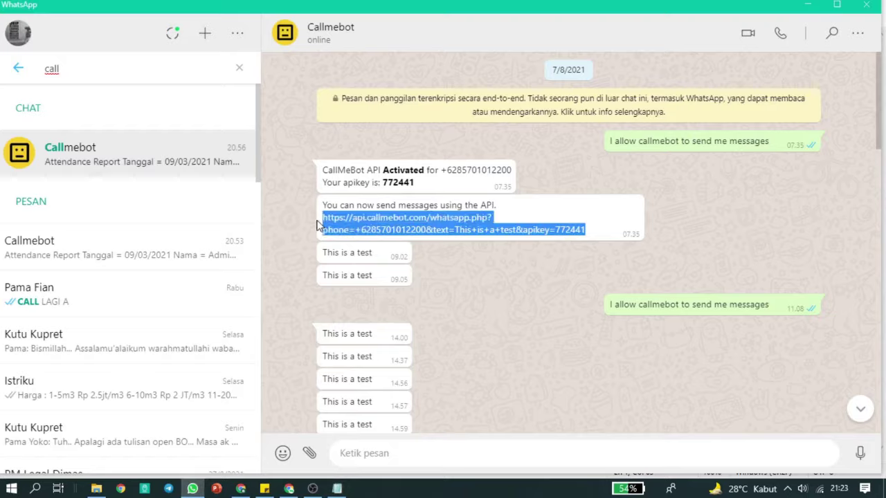
{"action": "key", "text": "alt+Tab"}
{"action": "left_click", "coordinate": [60, 63]}
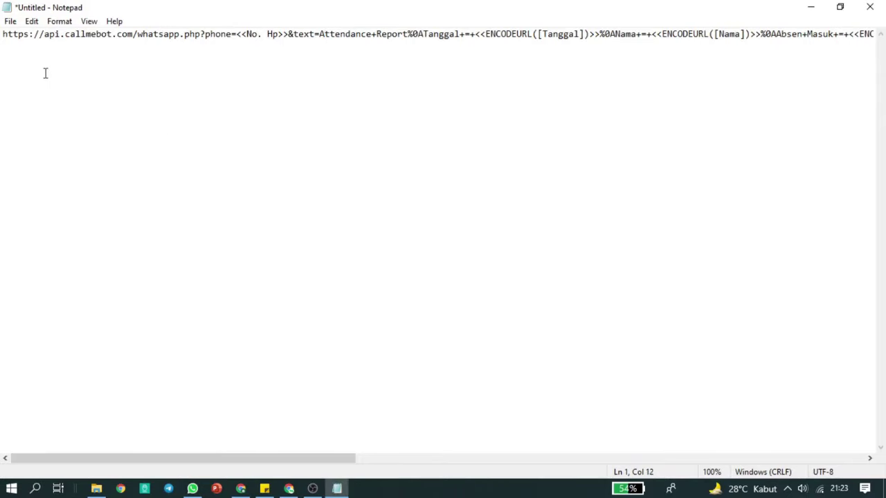
{"action": "left_click", "coordinate": [3, 34]}
{"action": "key", "text": "Return"}
{"action": "key", "text": "Return"}
{"action": "key", "text": "Return"}
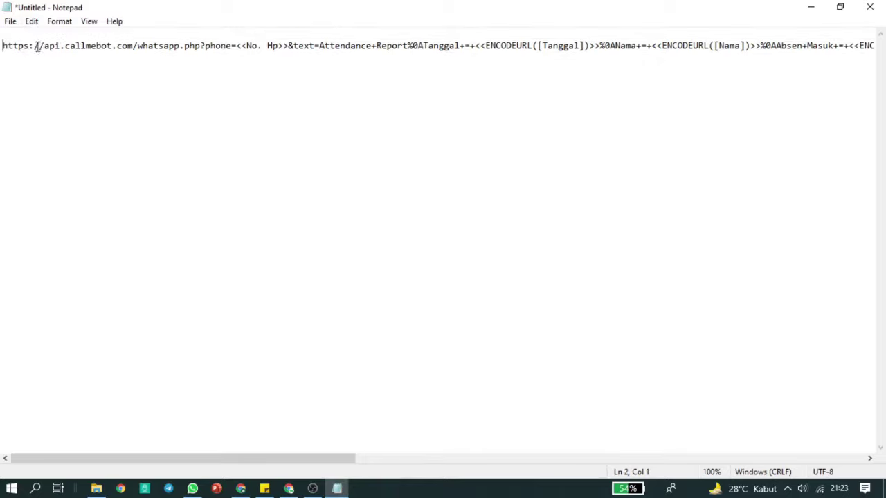
{"action": "left_click", "coordinate": [38, 41]}
{"action": "key", "text": "ctrl+v"}
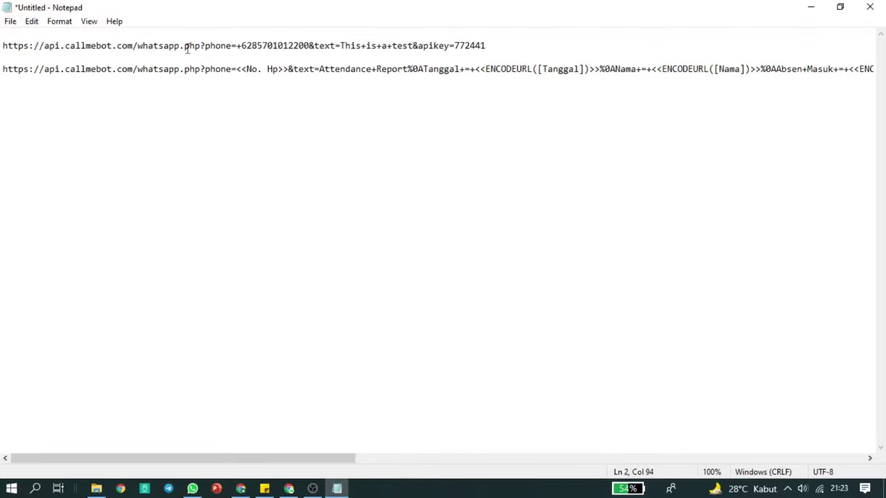
- Compare the sample API link with the full length of the webhook URL below it
{"action": "left_click_drag", "start_coordinate": [493, 47], "coordinate": [2, 47]}
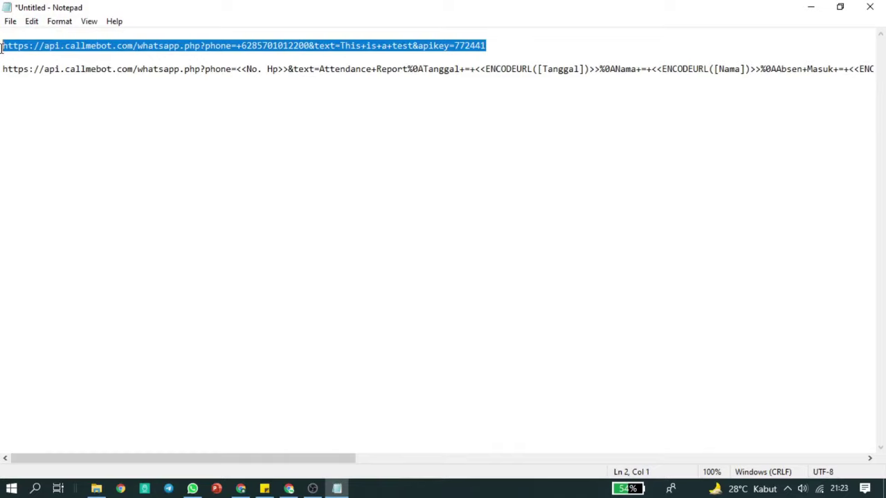
{"action": "left_click", "coordinate": [104, 141]}
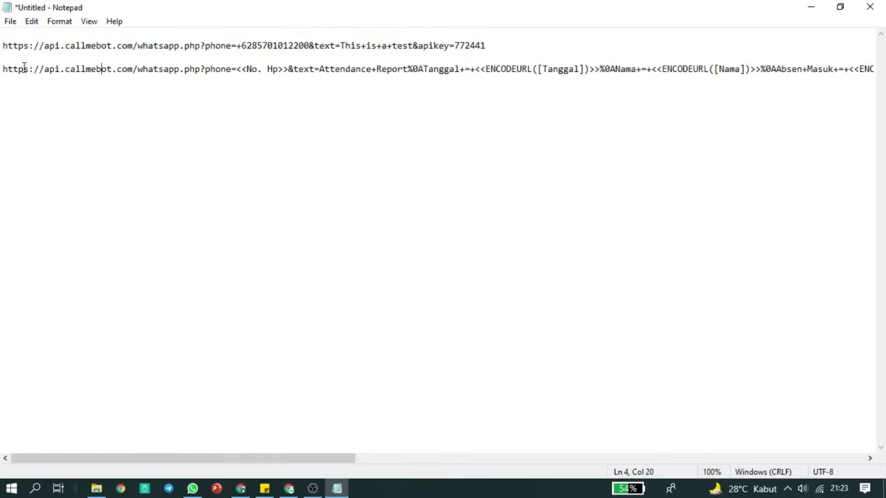
{"action": "left_click_drag", "start_coordinate": [4, 68], "coordinate": [884, 424]}
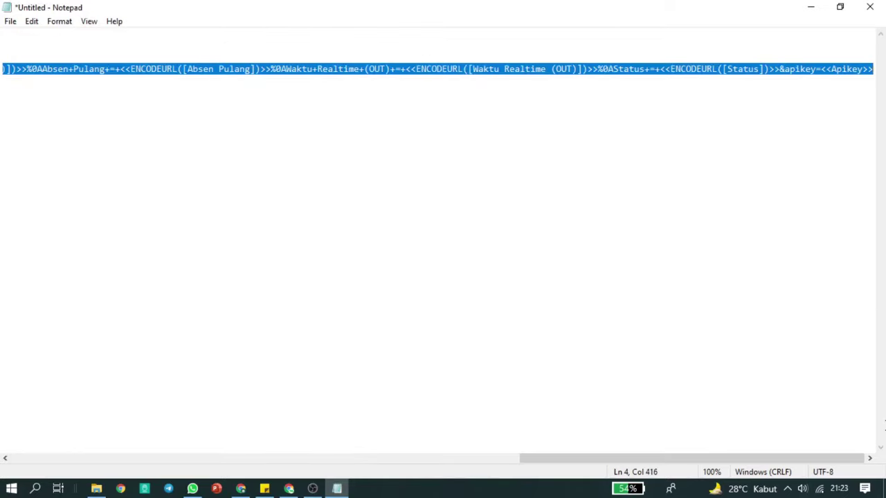
{"action": "left_click_drag", "start_coordinate": [617, 459], "coordinate": [62, 462]}
- Switch to the Callmebot chat in WhatsApp and look through the attendance reports down to the latest ones
{"action": "left_click", "coordinate": [192, 489]}
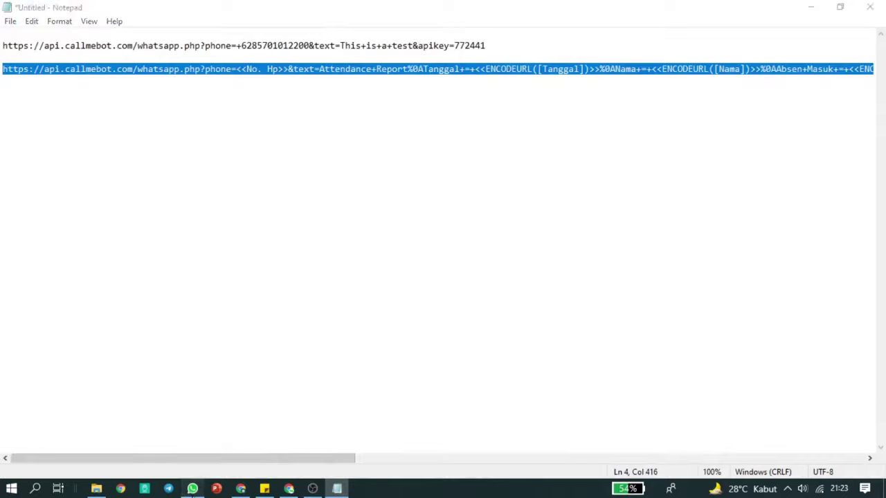
{"action": "scroll", "coordinate": [652, 302], "scroll_direction": "down", "scroll_amount": 10}
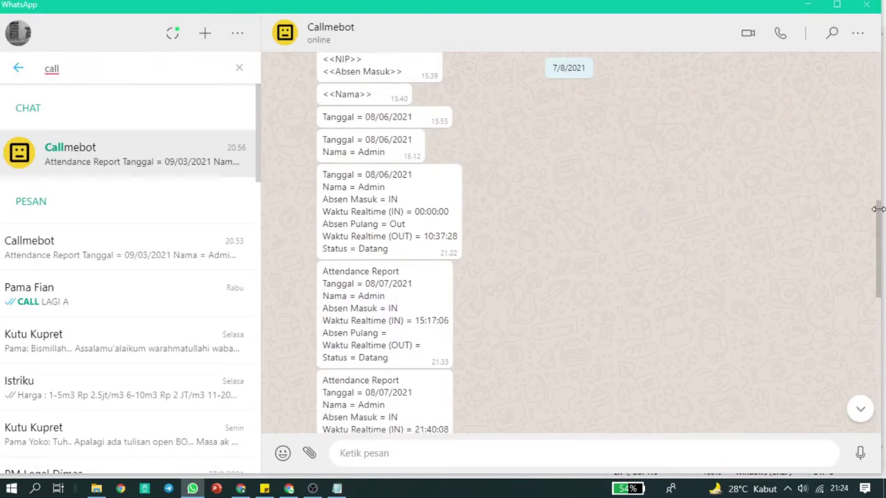
{"action": "left_click_drag", "start_coordinate": [878, 209], "coordinate": [879, 296]}
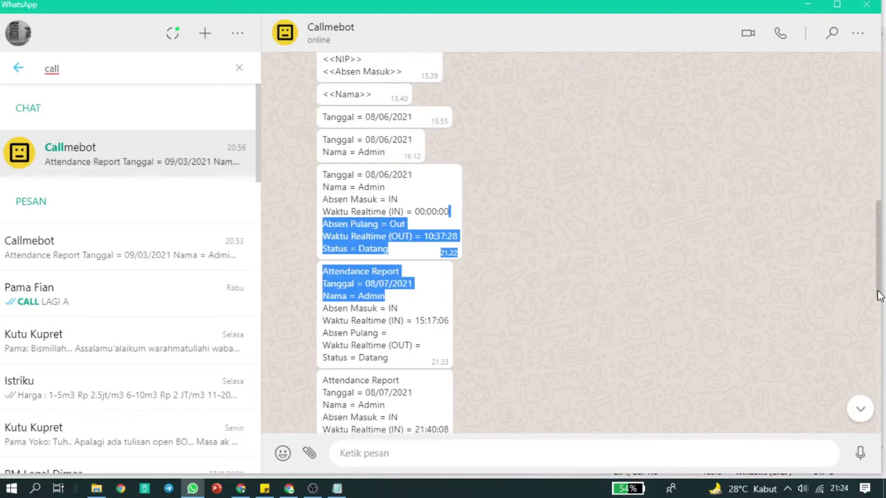
{"action": "left_click", "coordinate": [860, 408]}
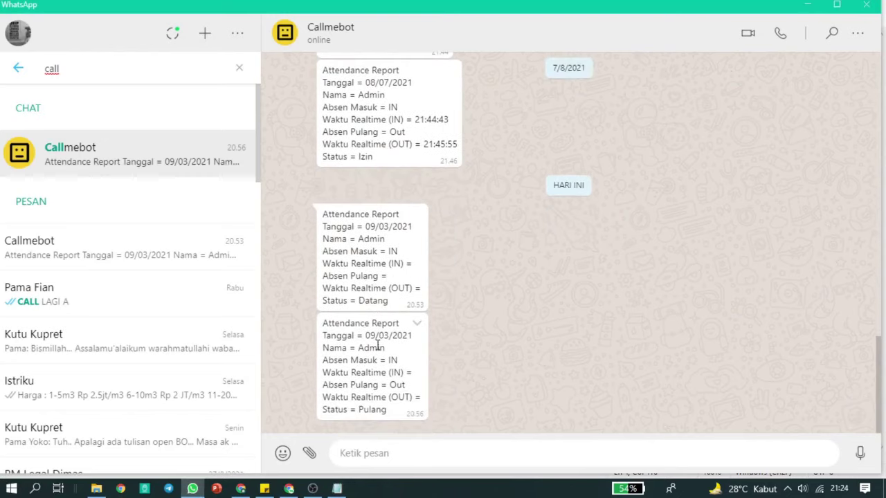
- Return to Notepad and compare the text parameter of the sample link with that of the webhook URL
{"action": "left_click", "coordinate": [337, 488]}
{"action": "left_click", "coordinate": [376, 69]}
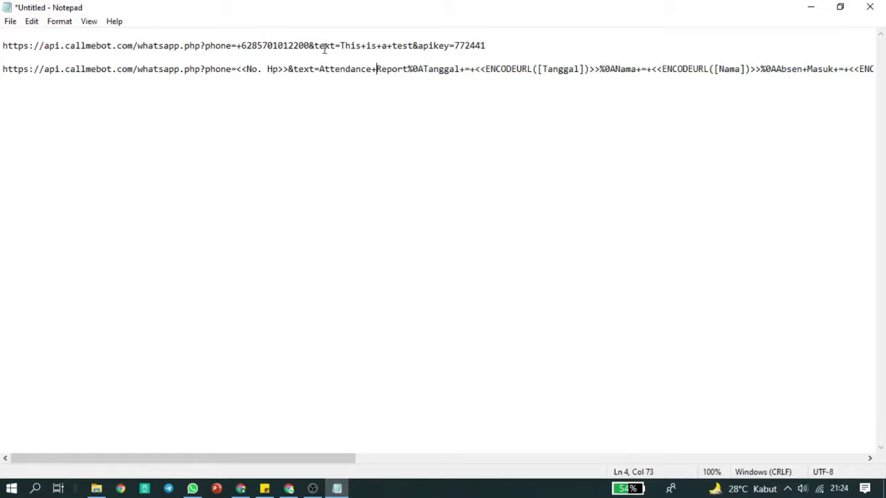
{"action": "left_click_drag", "start_coordinate": [315, 46], "coordinate": [332, 46]}
{"action": "left_click", "coordinate": [317, 69]}
{"action": "left_click_drag", "start_coordinate": [335, 46], "coordinate": [325, 46]}
{"action": "left_click", "coordinate": [325, 70]}
{"action": "left_click", "coordinate": [404, 60]}
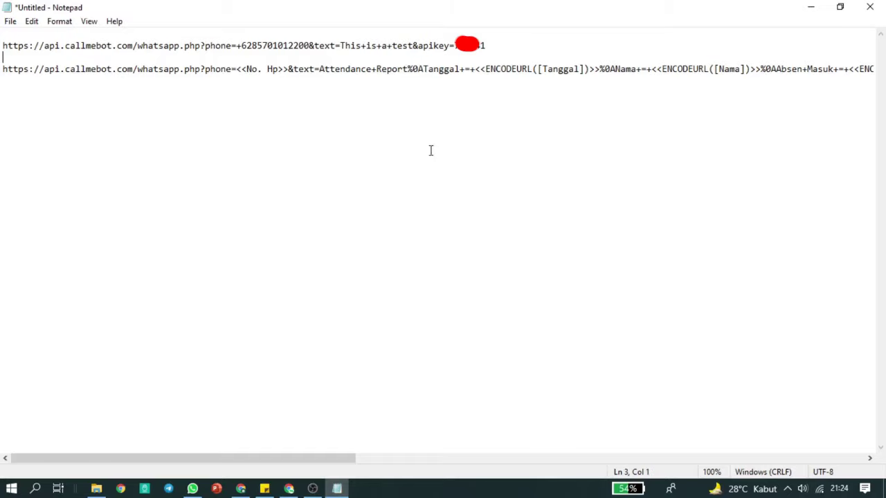
- Examine the %0A code and the Tanggal field with its ENCODEURL expression in the webhook URL
{"action": "left_click", "coordinate": [433, 72]}
{"action": "left_click_drag", "start_coordinate": [424, 69], "coordinate": [501, 82]}
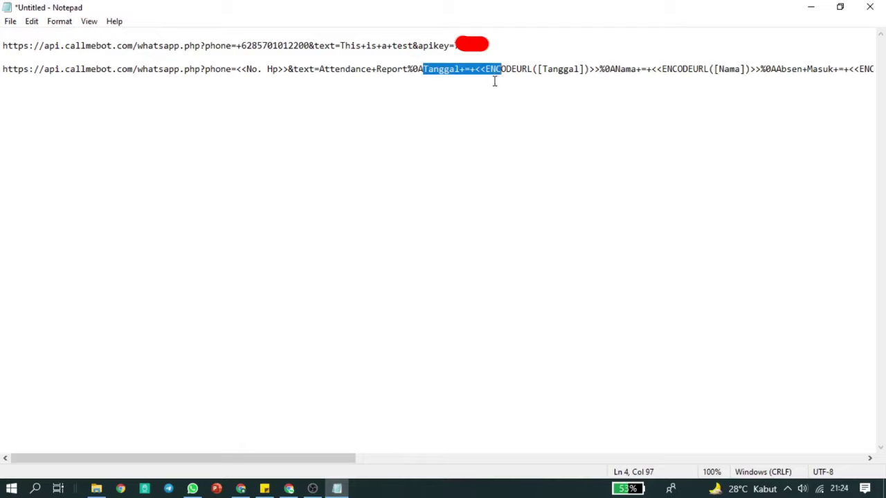
{"action": "left_click", "coordinate": [423, 68]}
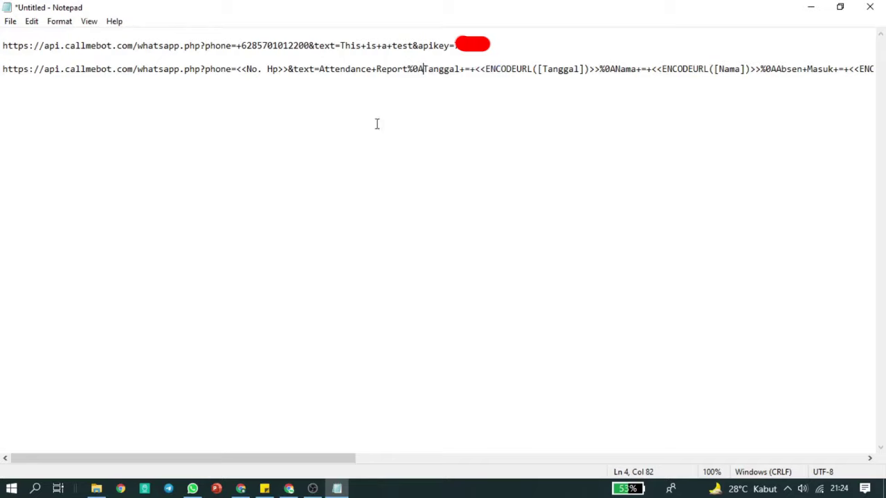
{"action": "left_click_drag", "start_coordinate": [338, 460], "coordinate": [306, 439]}
{"action": "type", "text": "`"}
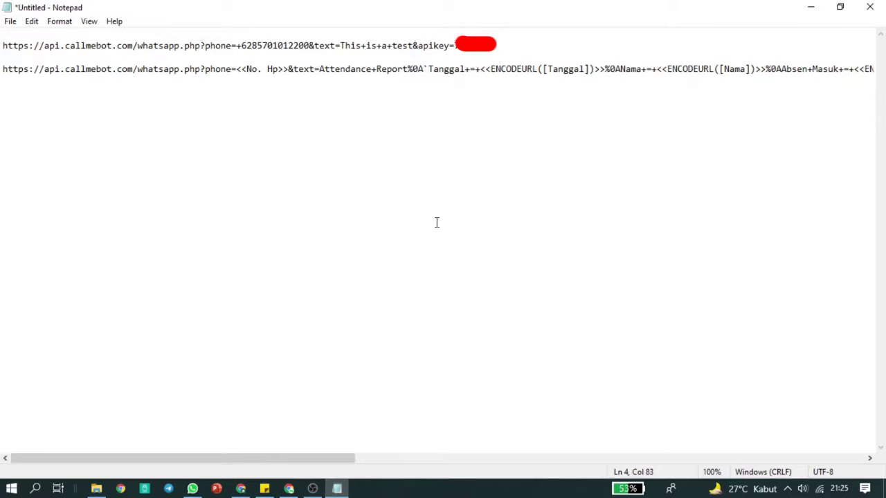
{"action": "key", "text": "BackSpace"}
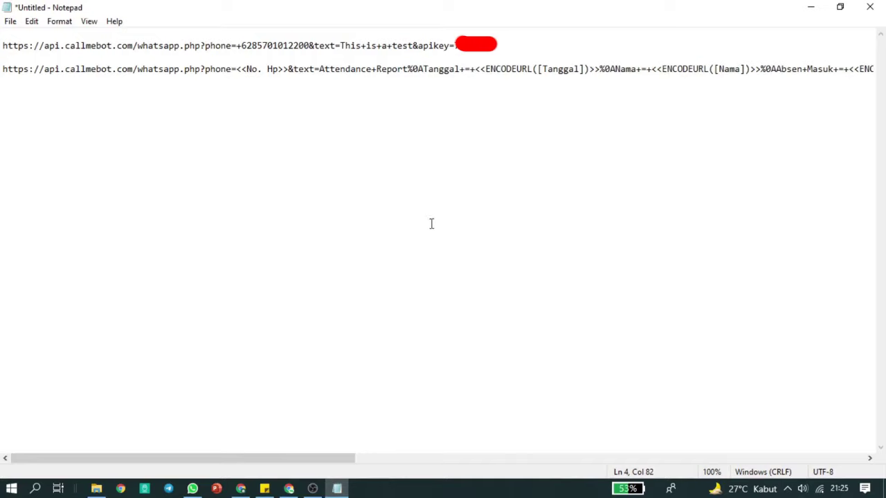
- Check the Attendance+Report heading and the %0A code in the webhook URL against the report layout in the Callmebot WhatsApp chat
{"action": "left_click", "coordinate": [364, 44]}
{"action": "left_click", "coordinate": [386, 69]}
{"action": "left_click_drag", "start_coordinate": [321, 71], "coordinate": [408, 77]}
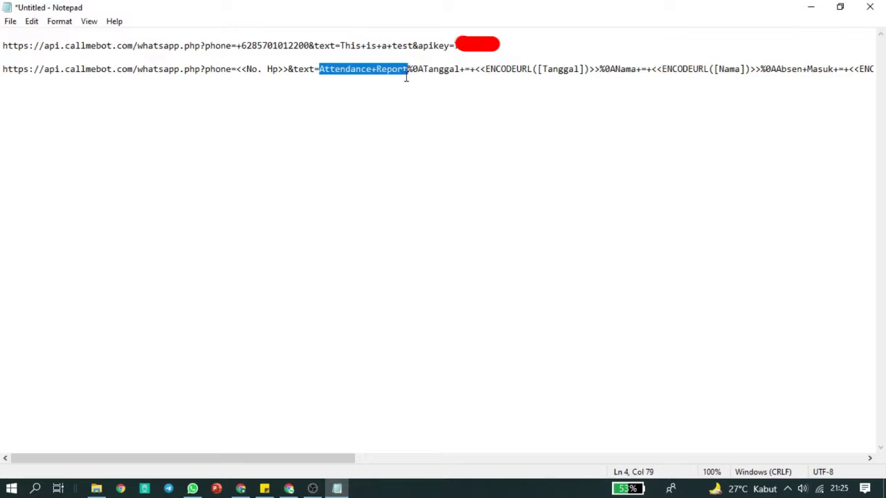
{"action": "left_click", "coordinate": [376, 70]}
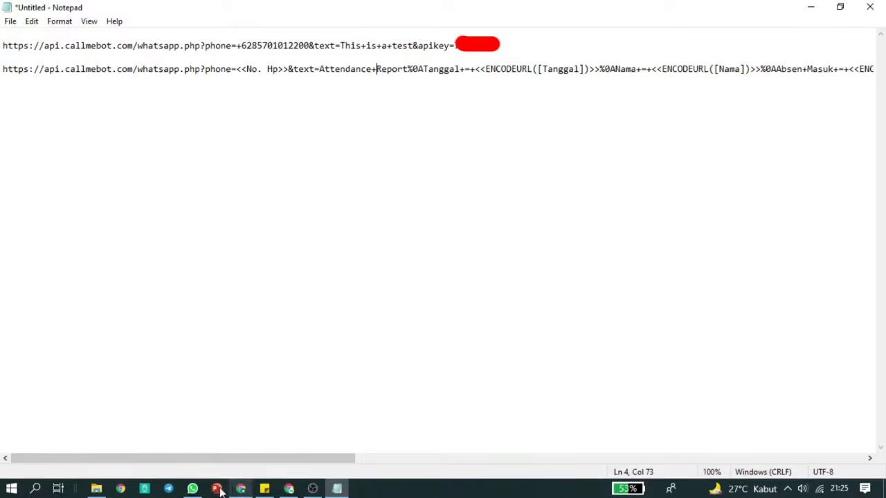
{"action": "left_click", "coordinate": [193, 489]}
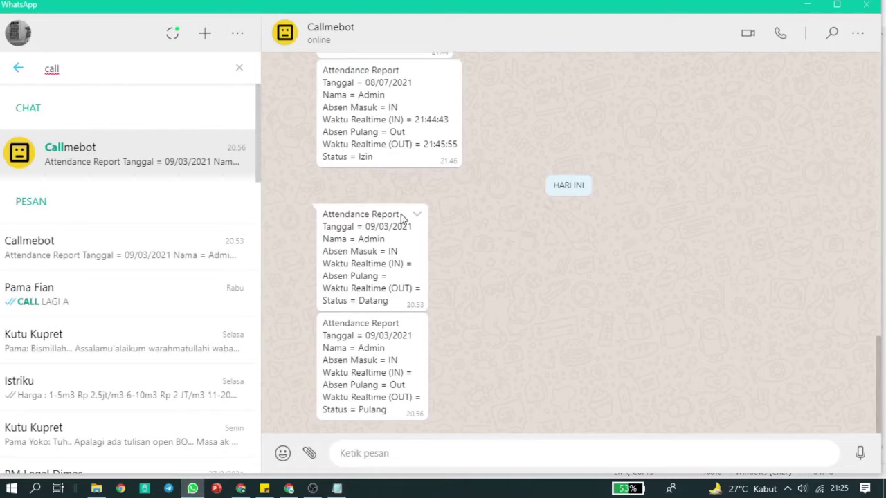
{"action": "left_click", "coordinate": [337, 488]}
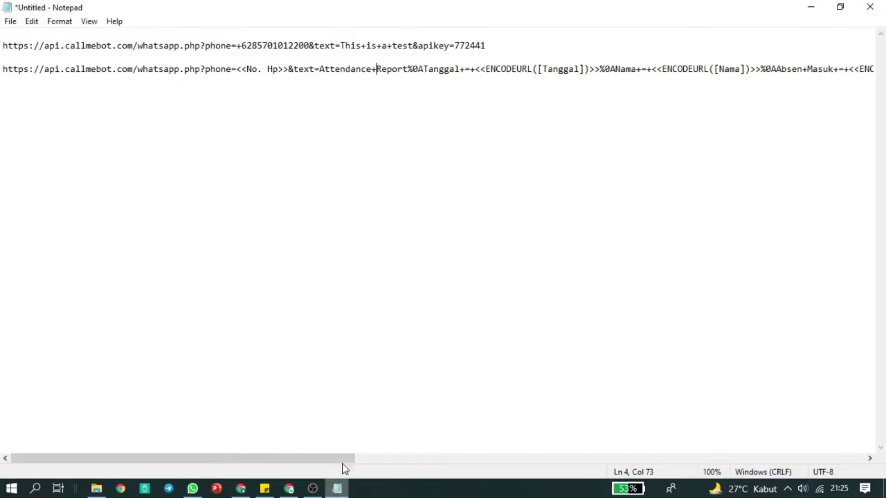
{"action": "left_click", "coordinate": [427, 257]}
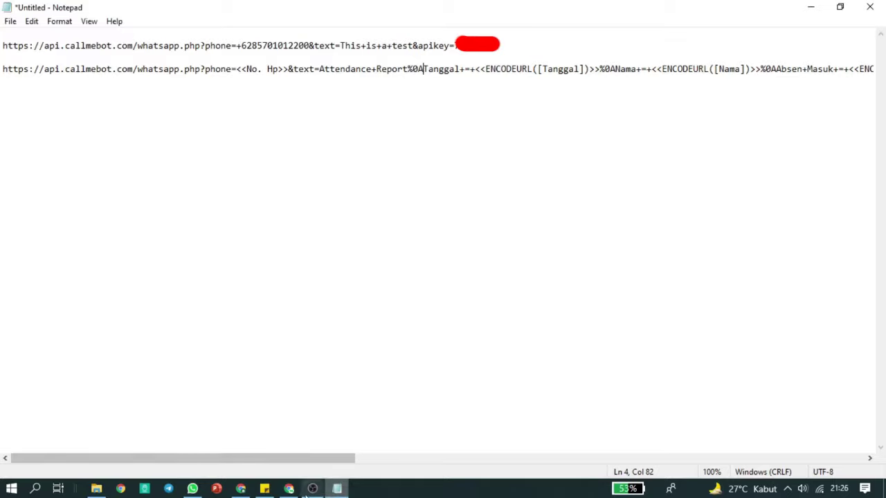
- Check the Tanggal label and its equals sign in the webhook URL against the reports in the Callmebot WhatsApp chat
{"action": "left_click", "coordinate": [193, 488]}
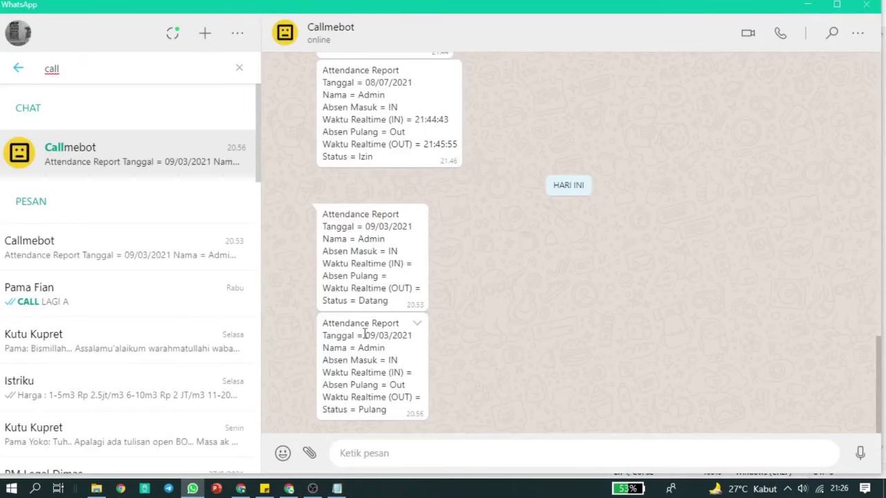
{"action": "left_click", "coordinate": [337, 489]}
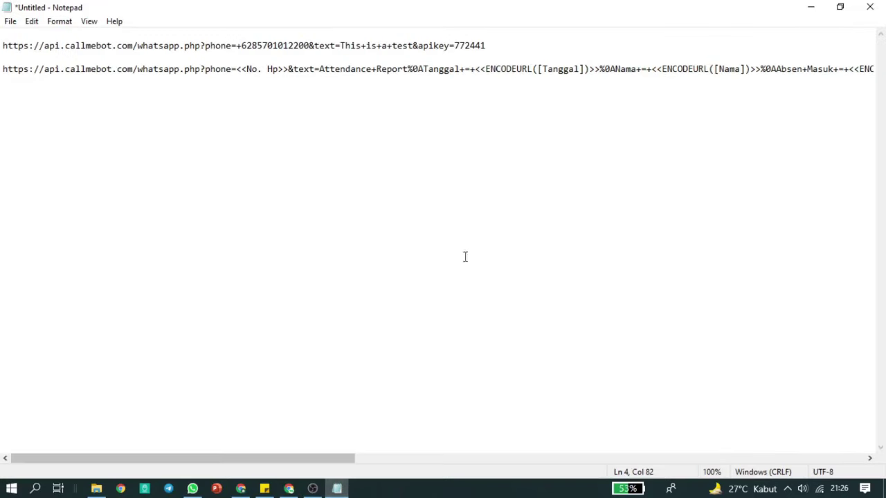
{"action": "left_click_drag", "start_coordinate": [425, 69], "coordinate": [462, 72]}
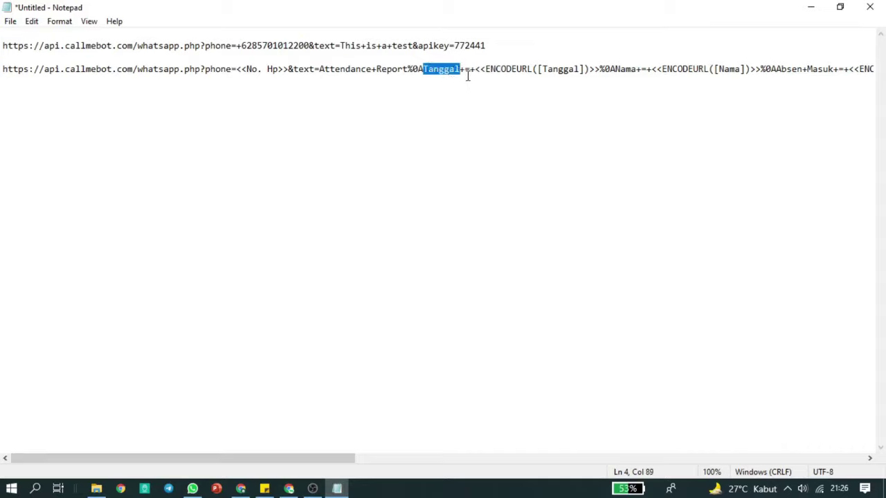
{"action": "left_click", "coordinate": [461, 72]}
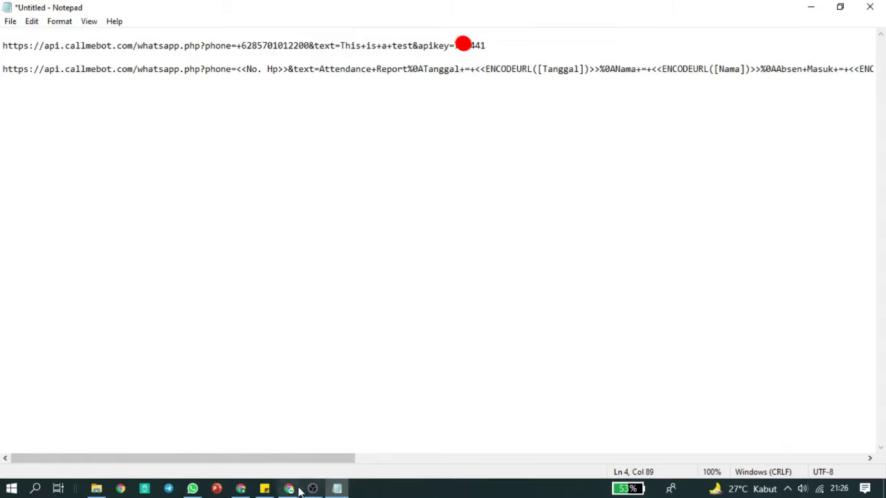
{"action": "left_click", "coordinate": [193, 489]}
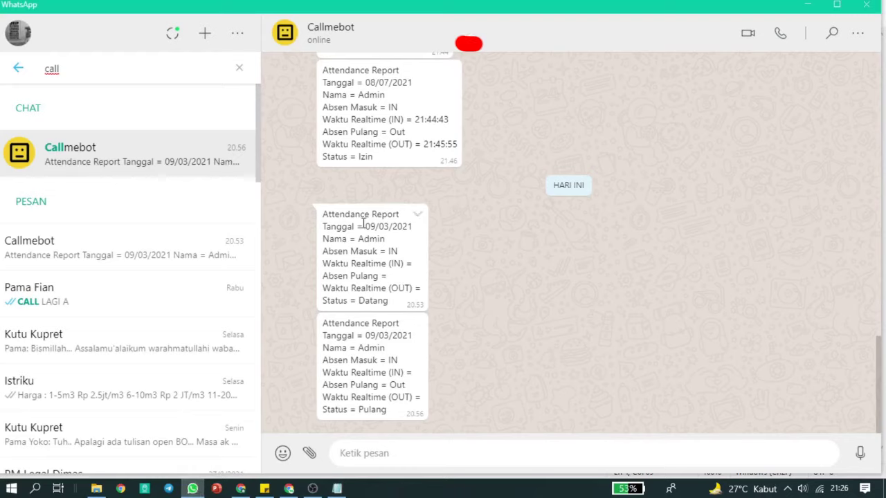
{"action": "left_click_drag", "start_coordinate": [355, 227], "coordinate": [362, 227]}
{"action": "left_click", "coordinate": [337, 489]}
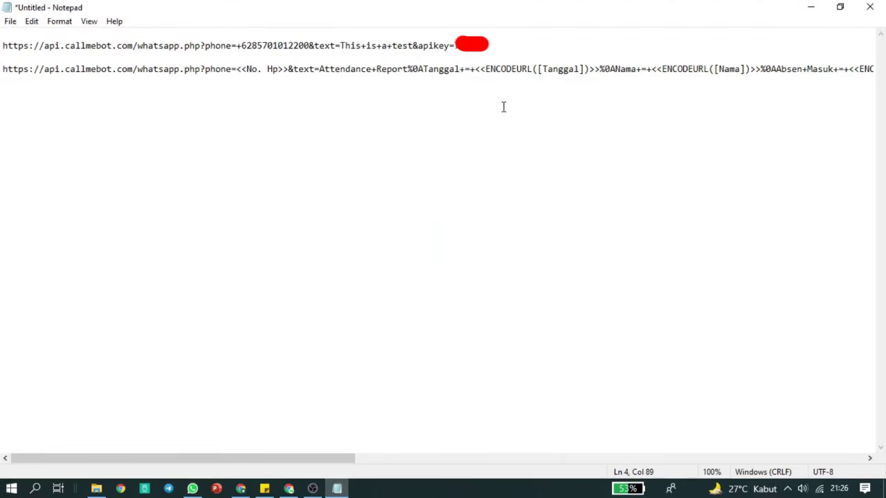
- Compare the <<ENCODEURL([Tanggal])>> expression in the webhook URL with the dates in the Callmebot chat's latest reports
{"action": "left_click_drag", "start_coordinate": [475, 69], "coordinate": [598, 81]}
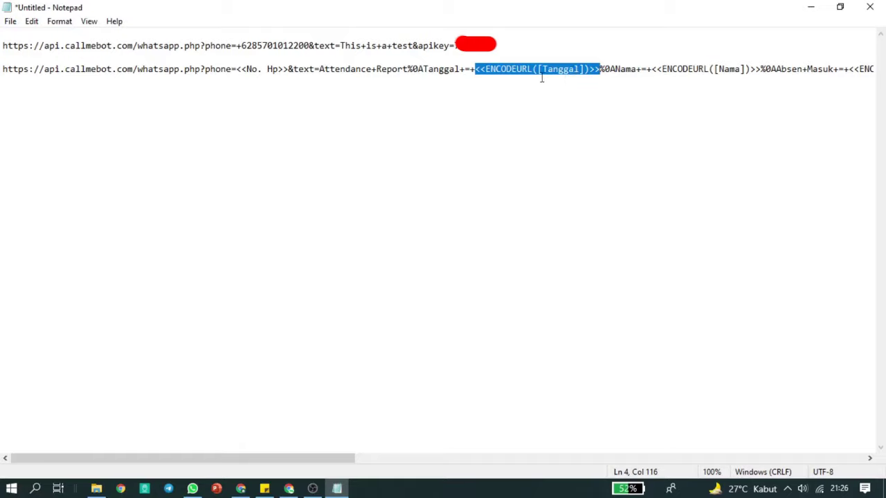
{"action": "left_click", "coordinate": [483, 69]}
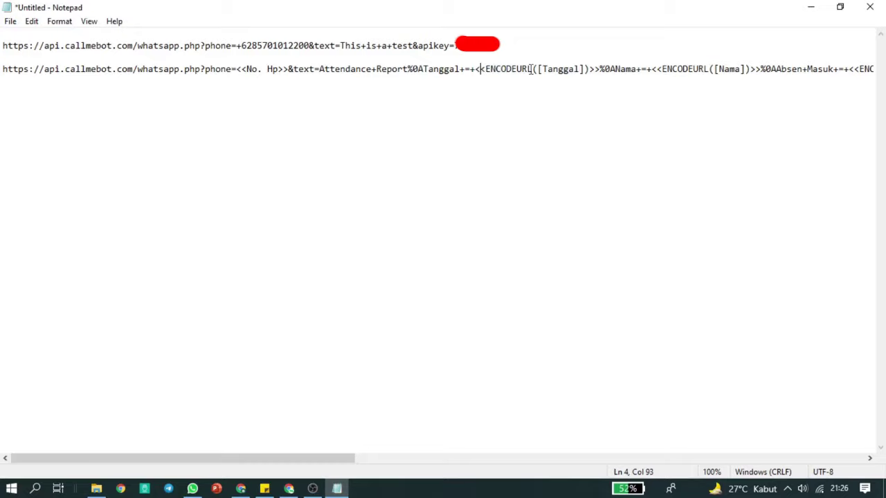
{"action": "left_click_drag", "start_coordinate": [542, 71], "coordinate": [580, 71]}
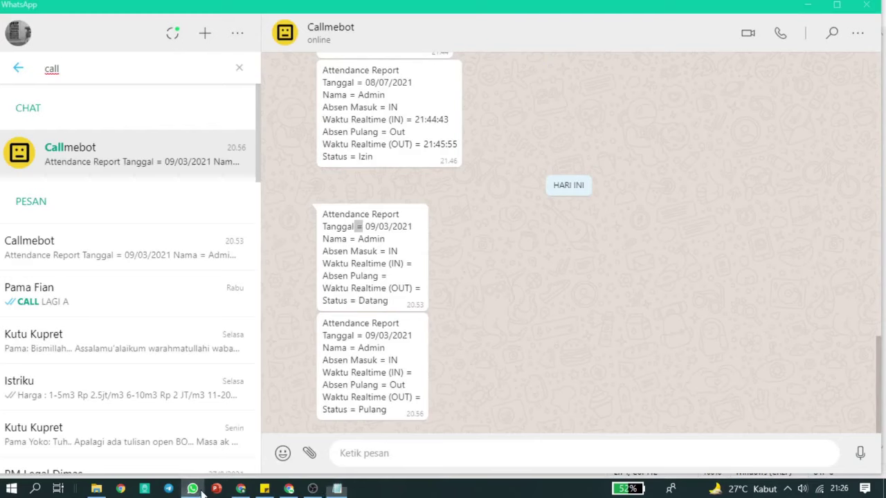
{"action": "left_click", "coordinate": [193, 489]}
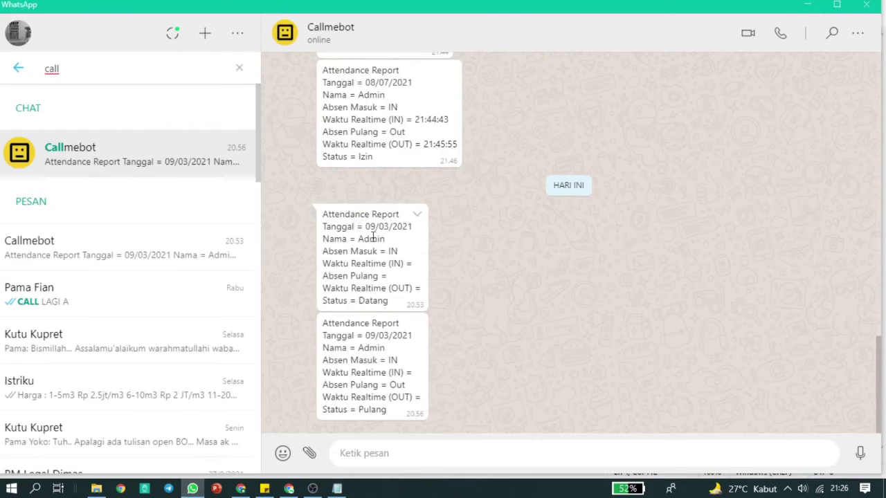
{"action": "left_click_drag", "start_coordinate": [369, 226], "coordinate": [411, 227]}
{"action": "left_click_drag", "start_coordinate": [365, 336], "coordinate": [419, 339]}
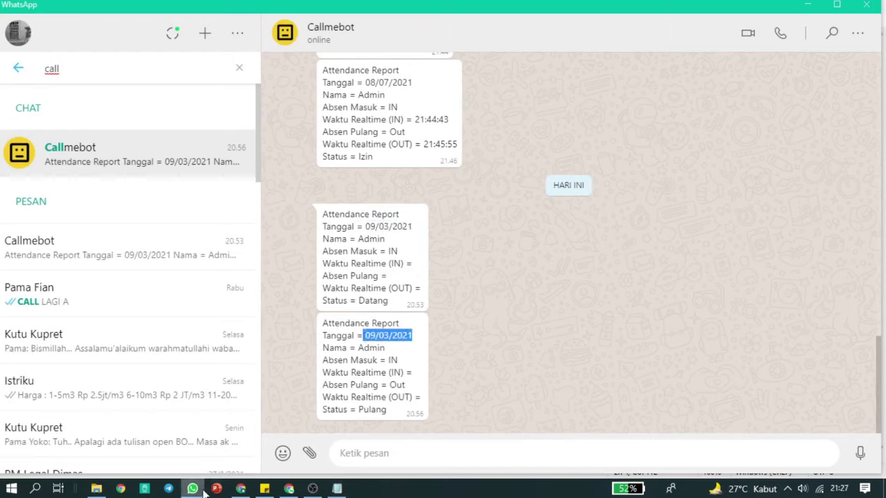
{"action": "left_click", "coordinate": [337, 488]}
{"action": "left_click", "coordinate": [510, 212]}
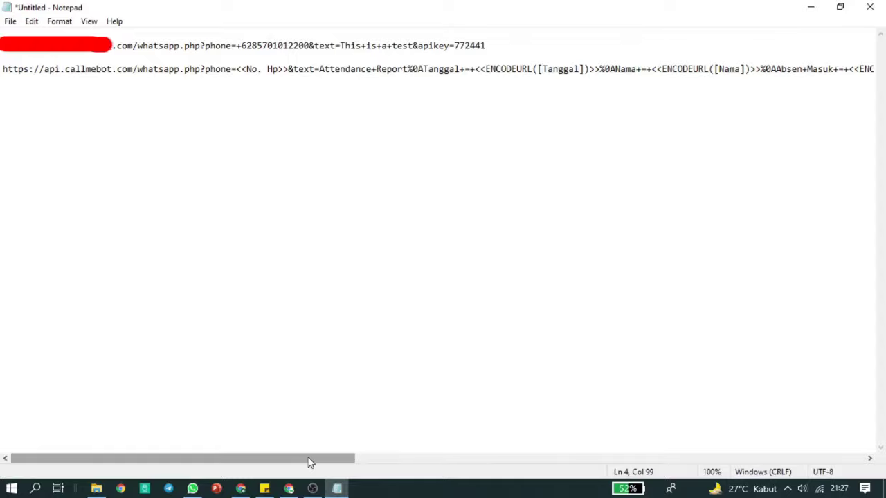
- Examine the apikey parameter and its <<Apikey>> placeholder at the end of the webhook URL
{"action": "left_click_drag", "start_coordinate": [309, 461], "coordinate": [862, 416]}
{"action": "left_click", "coordinate": [833, 72]}
{"action": "left_click_drag", "start_coordinate": [832, 69], "coordinate": [856, 64]}
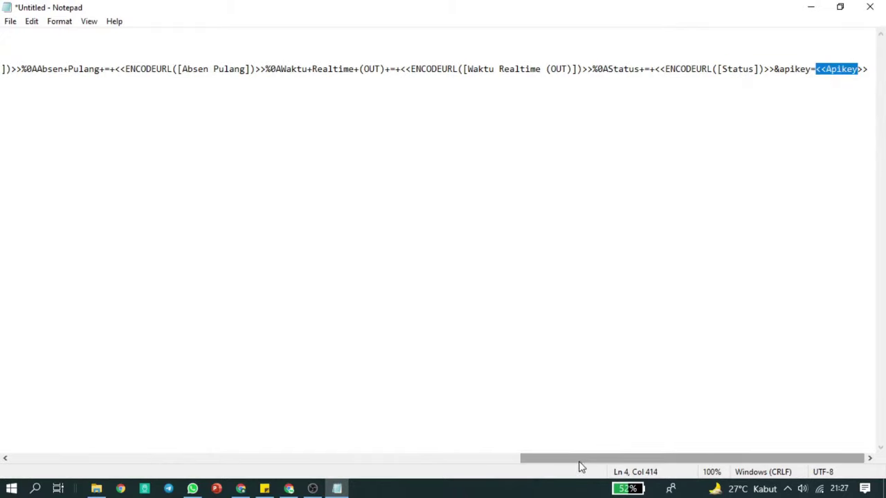
- Return to the start of the URLs and compare the sample link's phone number with the <<No. Hp>> placeholder
{"action": "left_click_drag", "start_coordinate": [578, 461], "coordinate": [191, 454]}
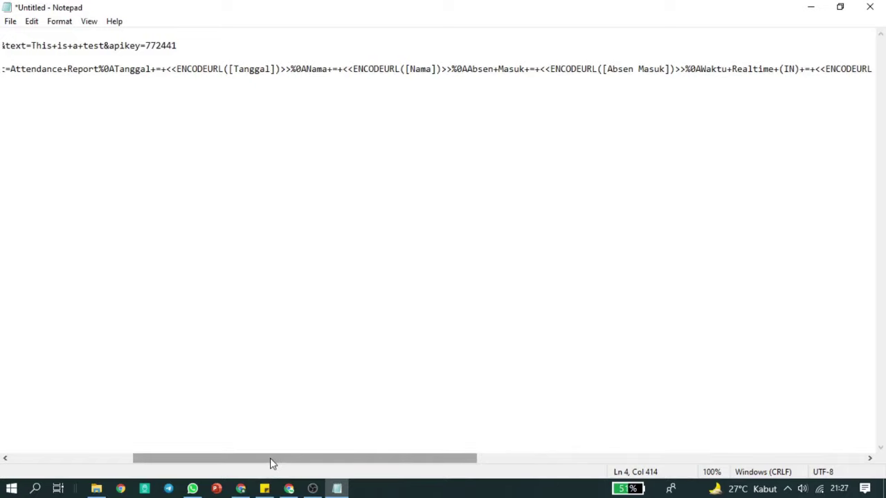
{"action": "left_click_drag", "start_coordinate": [270, 459], "coordinate": [103, 449]}
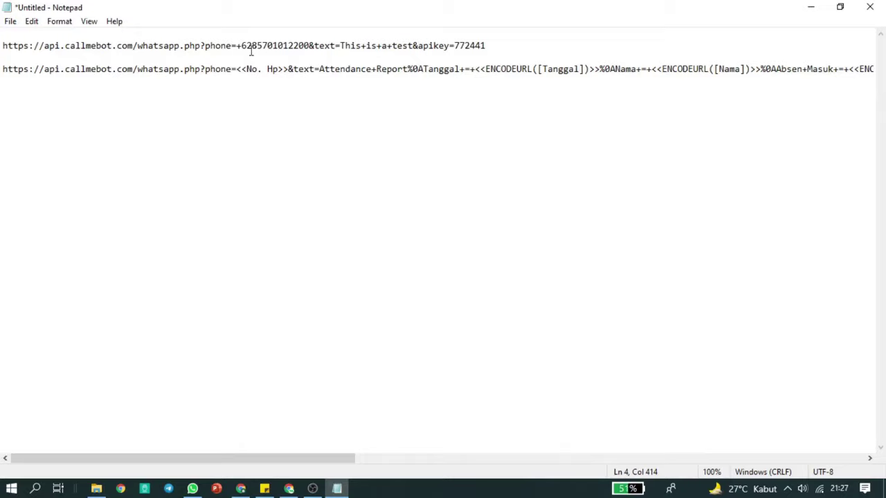
{"action": "left_click_drag", "start_coordinate": [243, 43], "coordinate": [313, 45]}
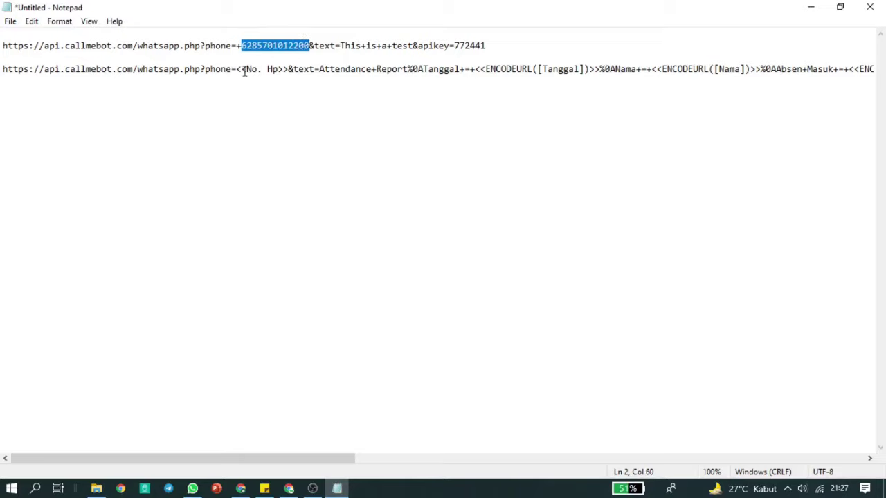
{"action": "left_click_drag", "start_coordinate": [237, 69], "coordinate": [288, 82]}
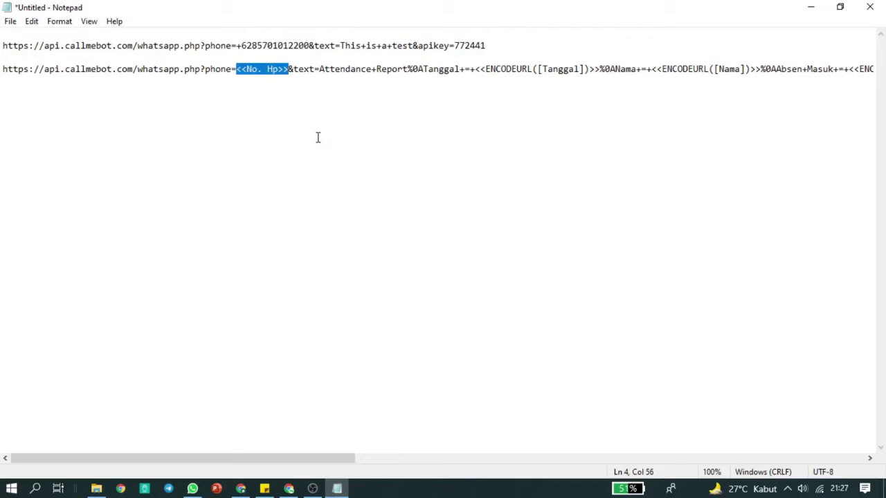
{"action": "key", "text": "Right"}
{"action": "key", "text": "Right"}
{"action": "key", "text": "Right"}
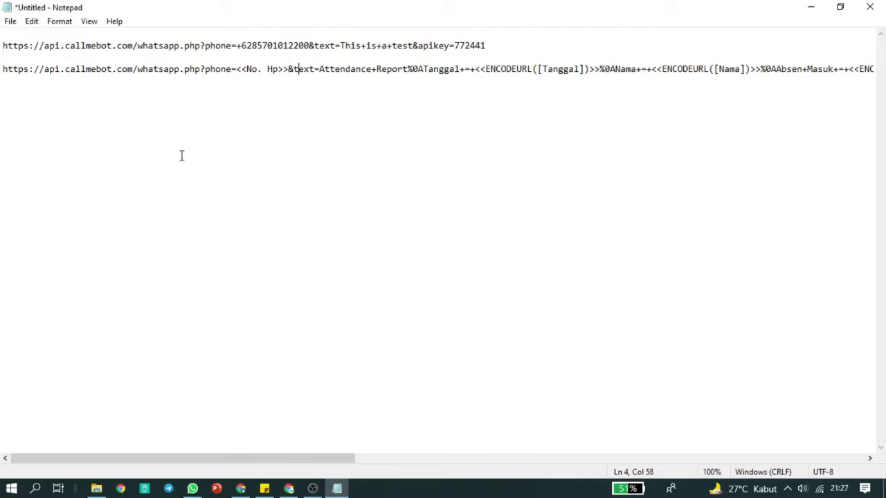
- Select the entire webhook URL in Notepad and review the resulting attendance reports in the Callmebot WhatsApp chat
{"action": "left_click_drag", "start_coordinate": [4, 70], "coordinate": [885, 174]}
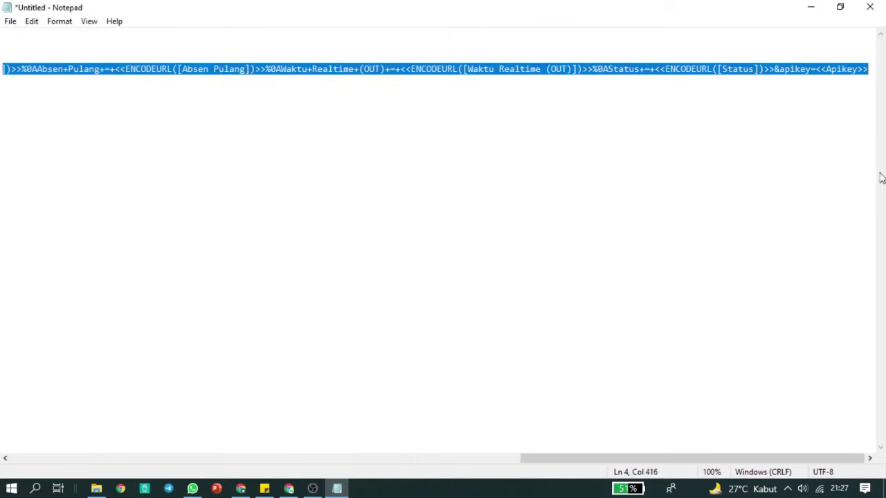
{"action": "left_click", "coordinate": [192, 488]}
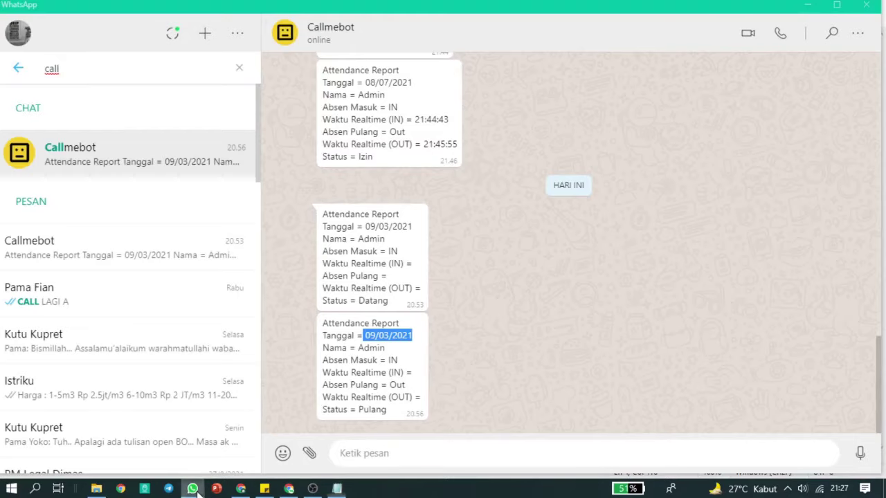
{"action": "left_click", "coordinate": [494, 356]}
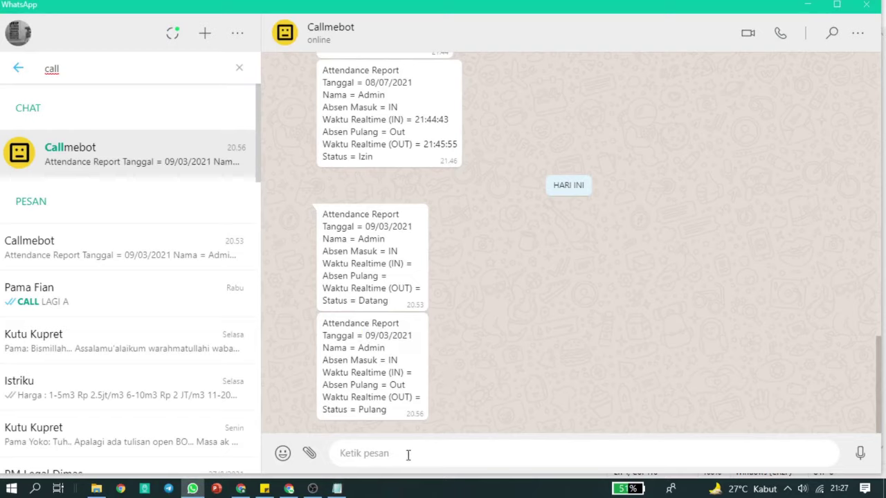
- Switch to the AppSheet editor and review the Send WA Bot task's webhook settings, including its full Url value
{"action": "left_click", "coordinate": [289, 489]}
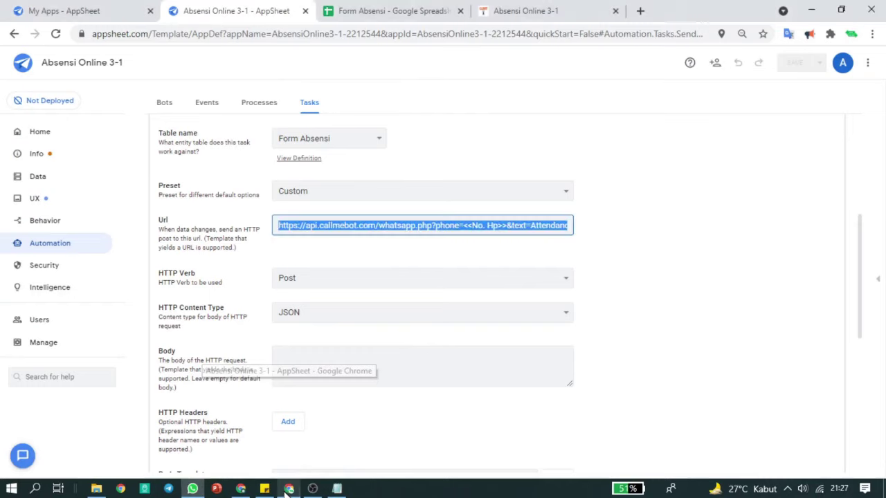
{"action": "left_click", "coordinate": [544, 339]}
{"action": "scroll", "coordinate": [544, 340], "scroll_direction": "down", "scroll_amount": 4}
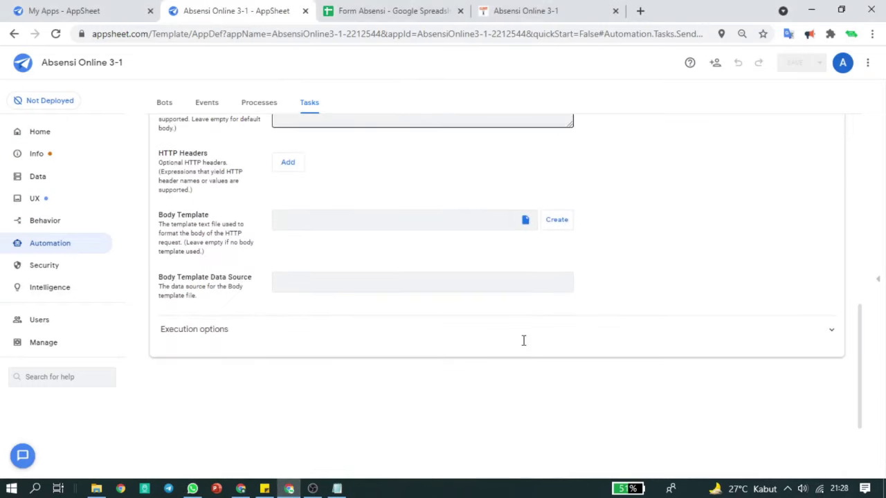
{"action": "scroll", "coordinate": [595, 277], "scroll_direction": "up", "scroll_amount": 4}
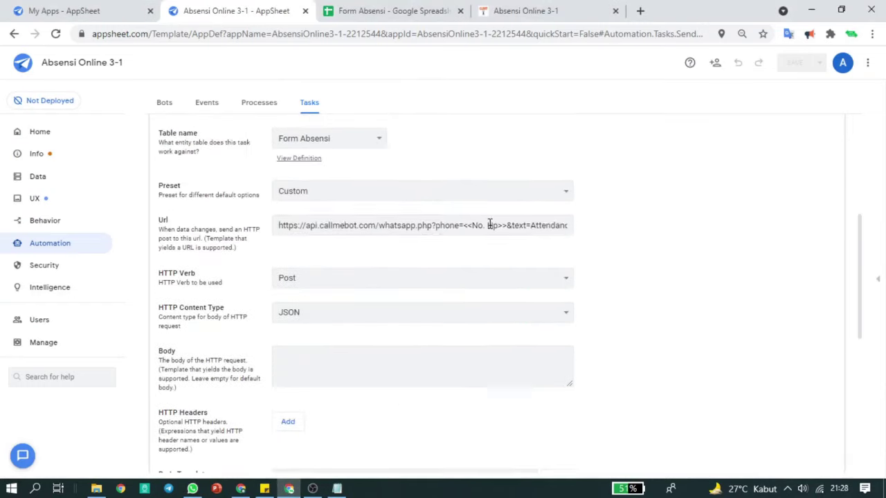
{"action": "scroll", "coordinate": [470, 219], "scroll_direction": "up", "scroll_amount": 2}
{"action": "scroll", "coordinate": [463, 282], "scroll_direction": "up", "scroll_amount": 2}
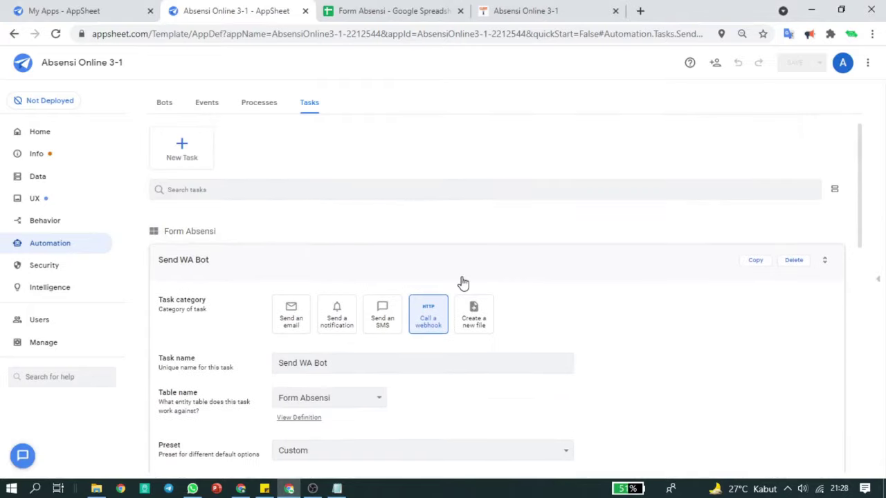
{"action": "scroll", "coordinate": [462, 282], "scroll_direction": "down", "scroll_amount": 2}
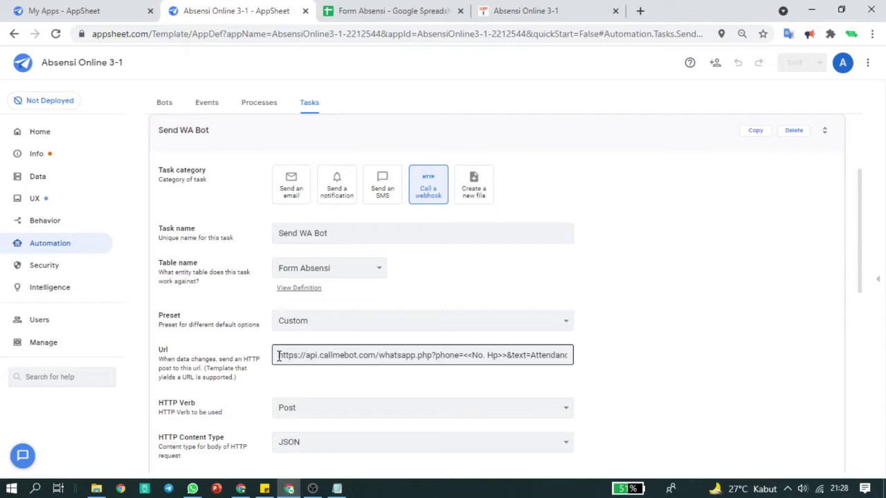
{"action": "left_click_drag", "start_coordinate": [277, 354], "coordinate": [716, 440]}
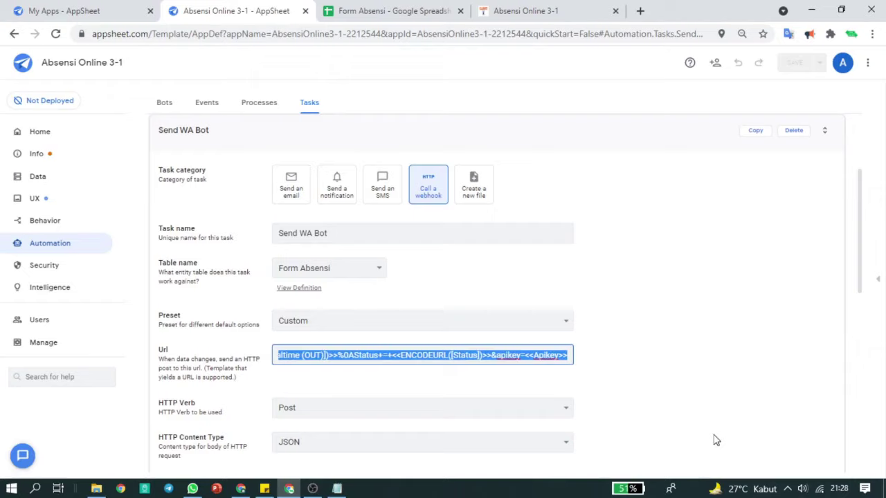
{"action": "left_click", "coordinate": [679, 384]}
{"action": "left_click", "coordinate": [358, 356]}
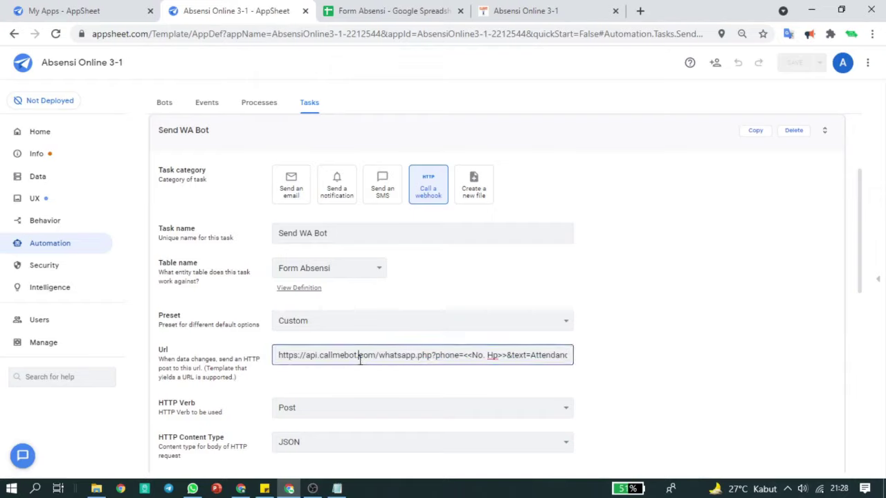
{"action": "left_click", "coordinate": [644, 335]}
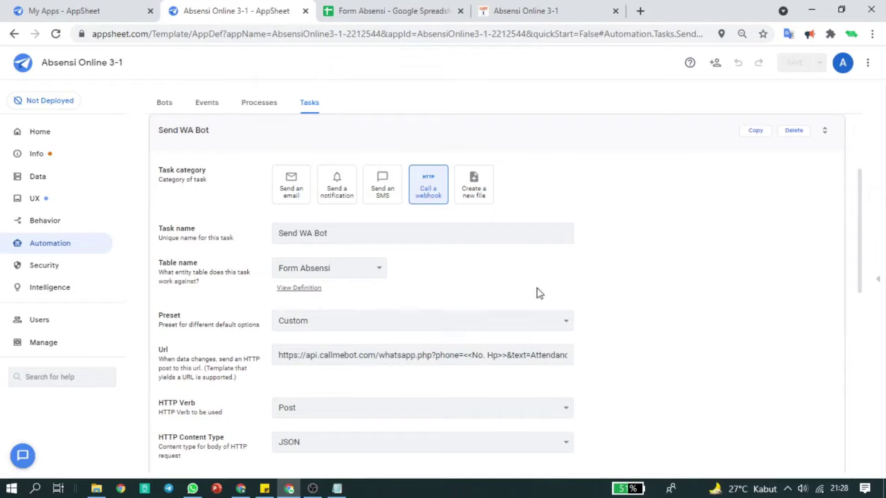
- Open the LINK PENTING app in a new browser tab, show its APPSHEET category and widen the Nama column
{"action": "left_click", "coordinate": [241, 488]}
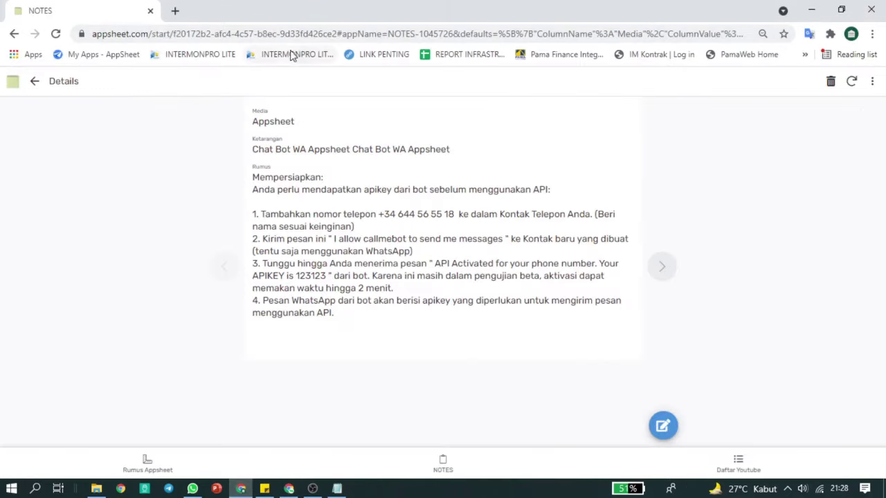
{"action": "left_click", "coordinate": [174, 12]}
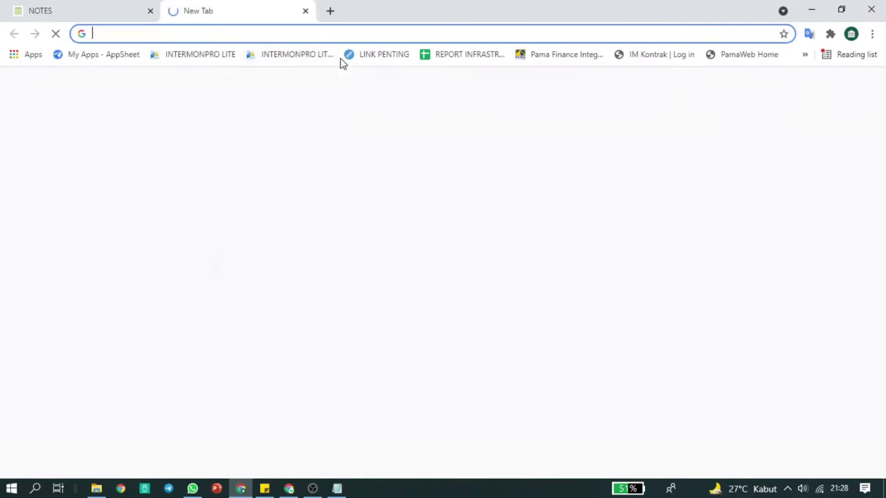
{"action": "left_click", "coordinate": [383, 55]}
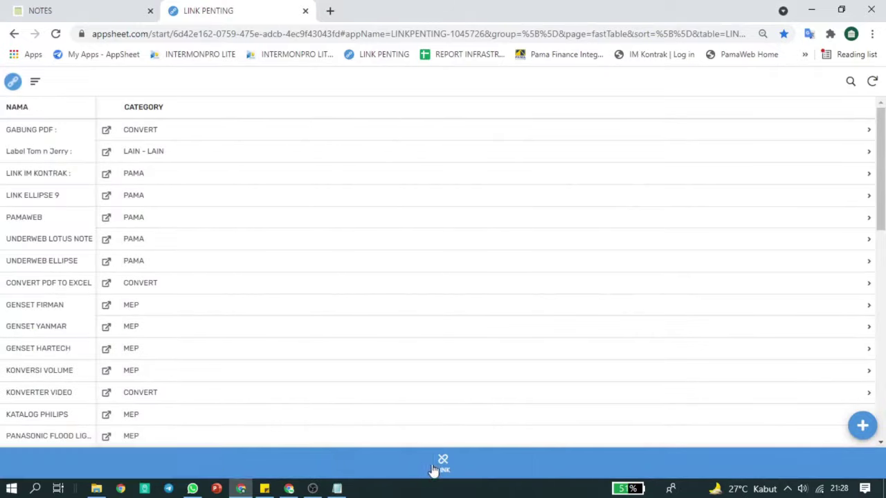
{"action": "left_click", "coordinate": [440, 463]}
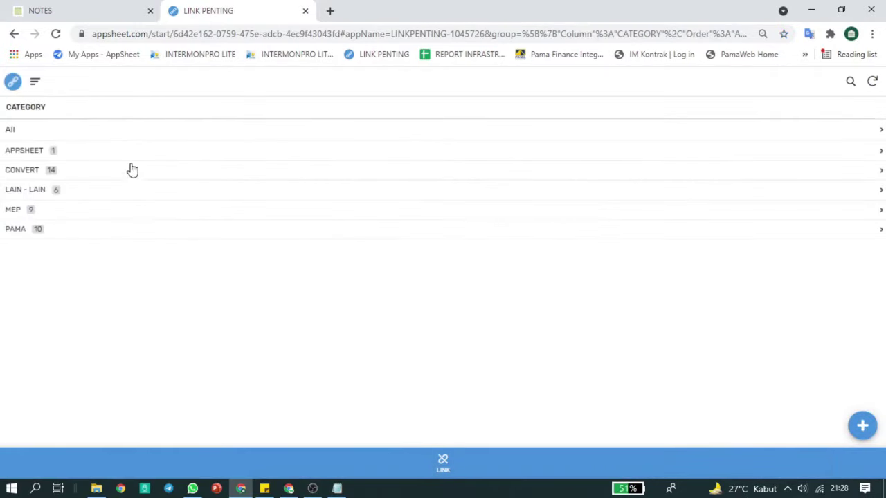
{"action": "left_click", "coordinate": [71, 157]}
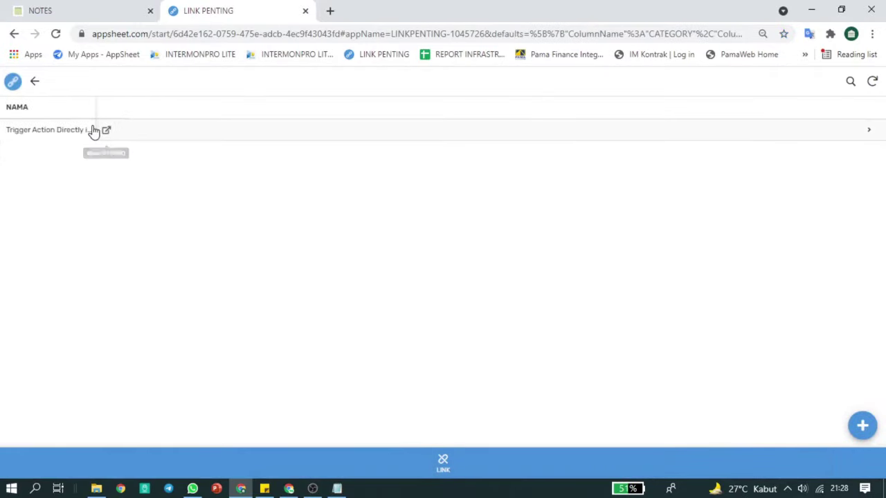
{"action": "left_click_drag", "start_coordinate": [95, 104], "coordinate": [195, 107]}
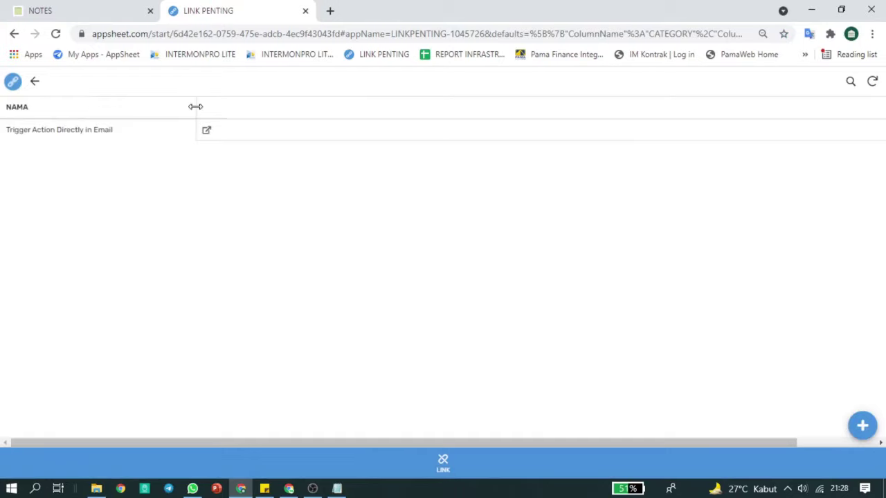
- Leave the APPSHEET category, show the LAIN - LAIN links in LINK PENTING, and open the Link Bot WA page
{"action": "left_click", "coordinate": [34, 83]}
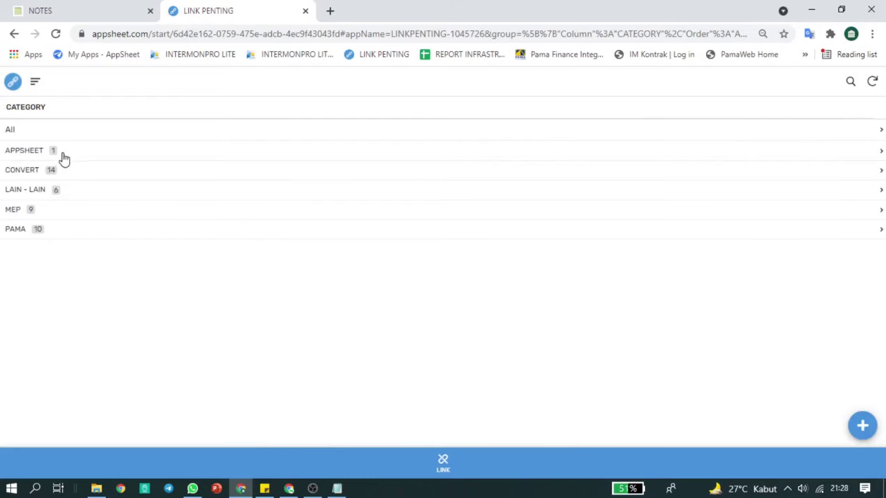
{"action": "left_click", "coordinate": [89, 17]}
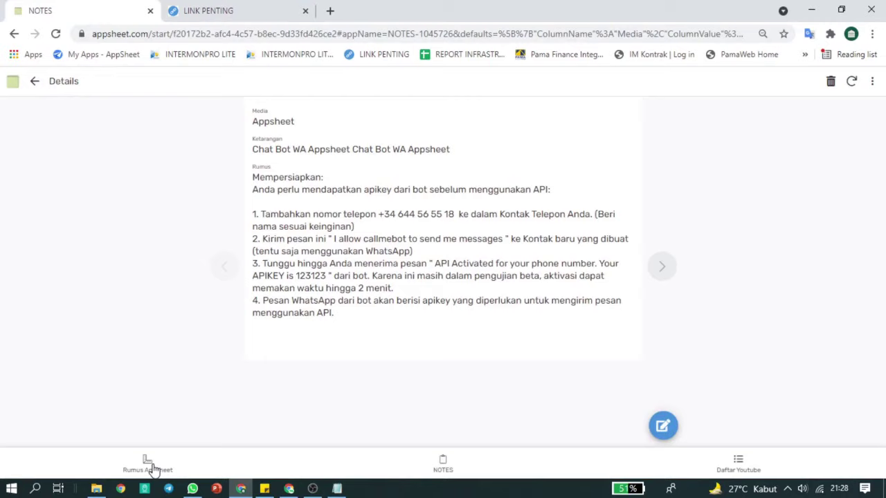
{"action": "left_click", "coordinate": [220, 12]}
{"action": "left_click", "coordinate": [63, 191]}
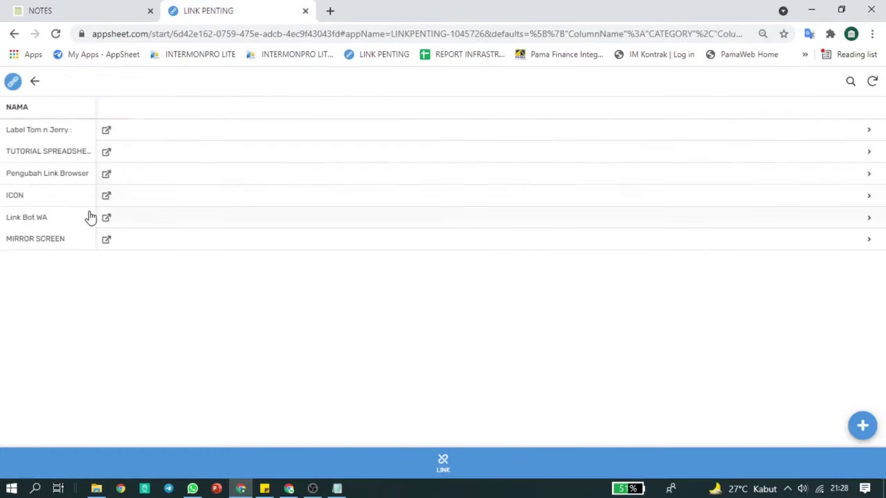
{"action": "left_click", "coordinate": [107, 219]}
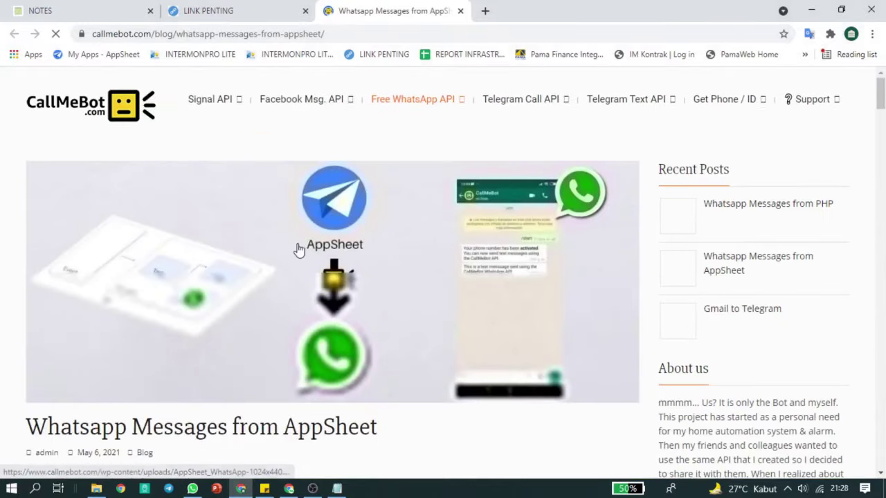
- Examine CallMeBot's "Whatsapp Messages from AppSheet" guide, including its task setup instructions, API activation example and page address
{"action": "scroll", "coordinate": [325, 255], "scroll_direction": "down", "scroll_amount": 5}
{"action": "scroll", "coordinate": [328, 257], "scroll_direction": "down", "scroll_amount": 15}
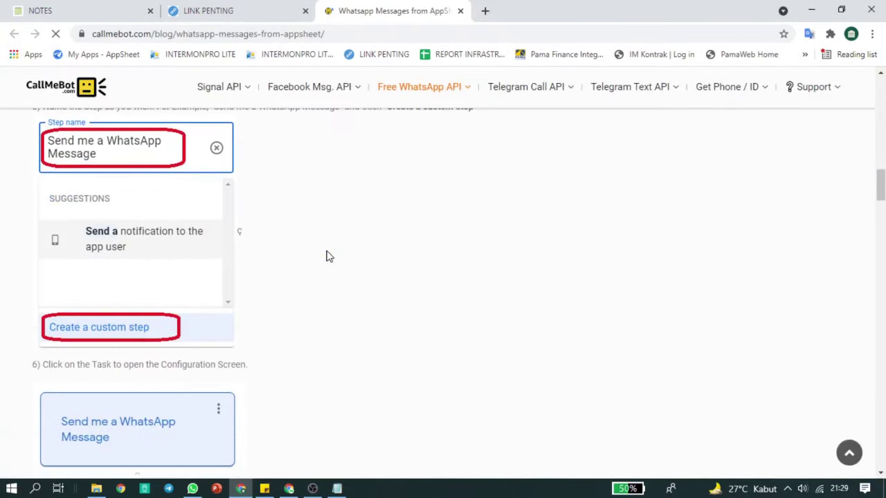
{"action": "scroll", "coordinate": [327, 257], "scroll_direction": "down", "scroll_amount": 9}
{"action": "scroll", "coordinate": [329, 256], "scroll_direction": "up", "scroll_amount": 3}
{"action": "scroll", "coordinate": [328, 255], "scroll_direction": "up", "scroll_amount": 12}
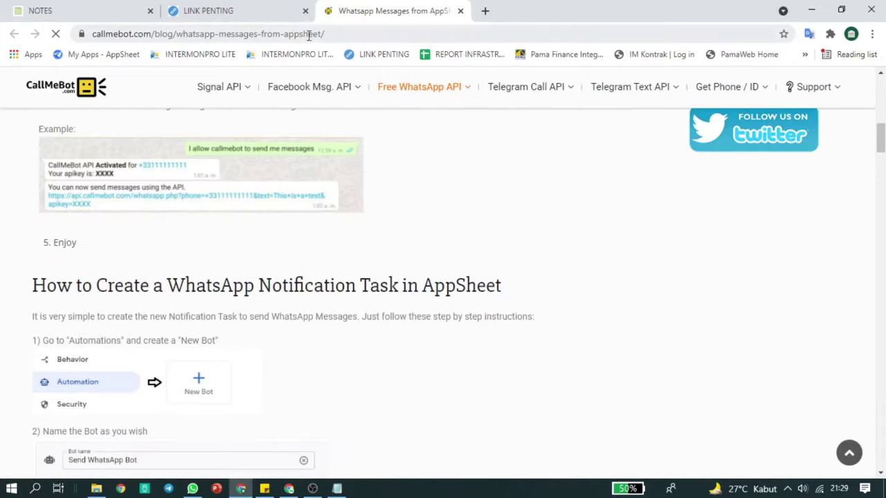
{"action": "left_click", "coordinate": [308, 35]}
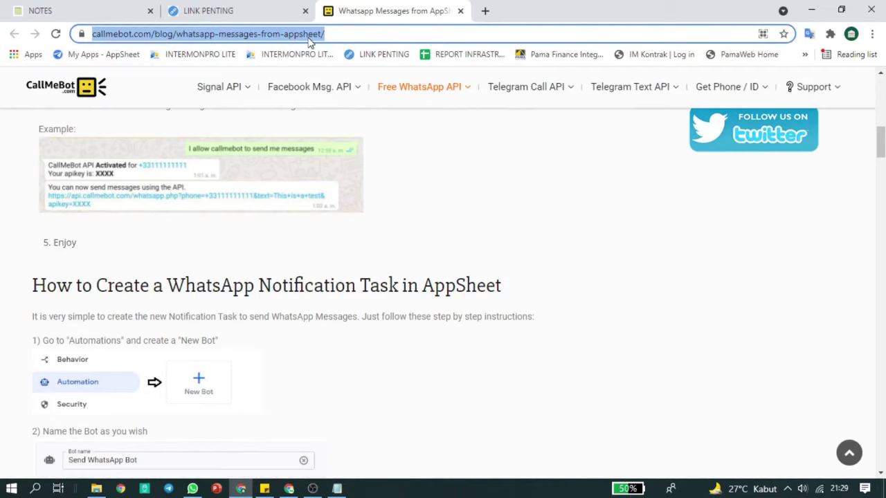
{"action": "left_click", "coordinate": [466, 158]}
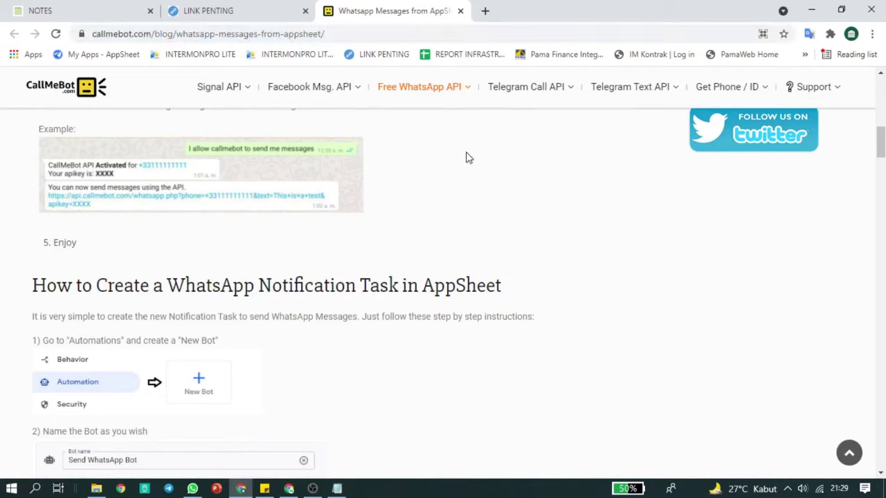